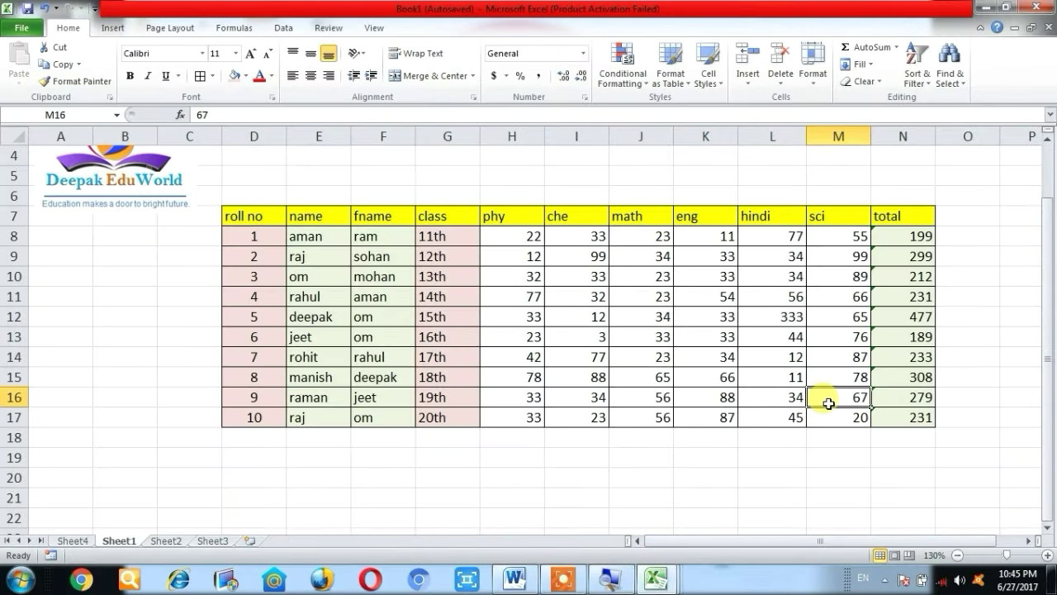
- Bring the whole marks table and logo into view, then open the Home Format menu
{"action": "left_click", "coordinate": [1049, 142]}
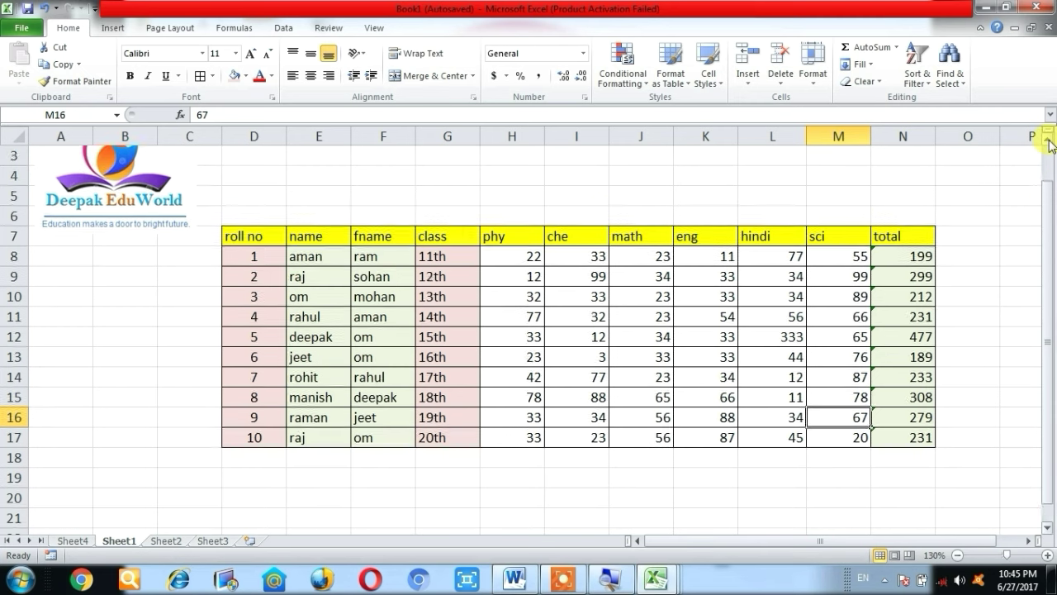
{"action": "double_click", "coordinate": [1049, 142]}
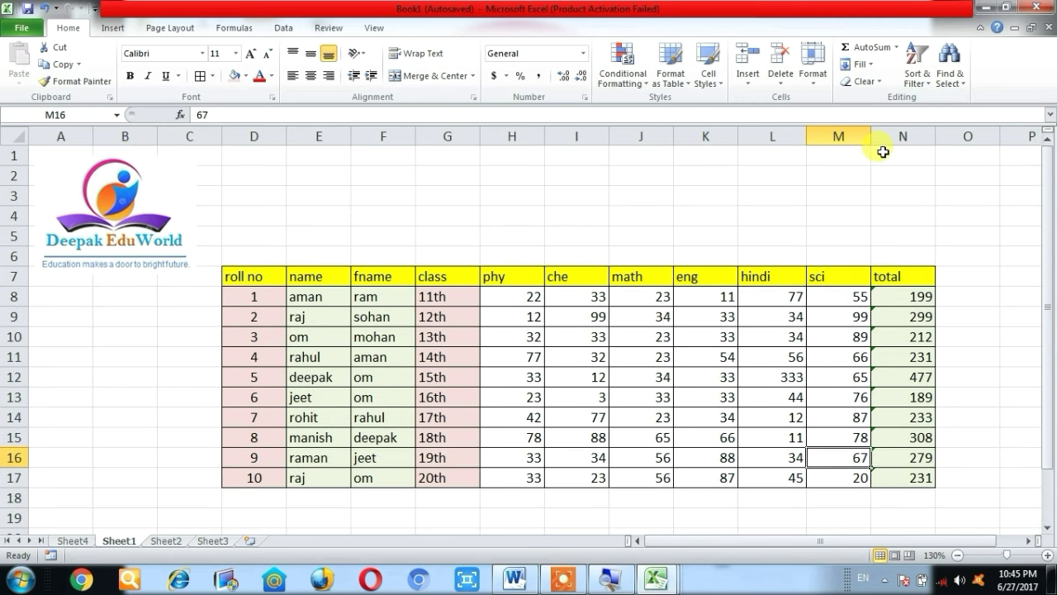
{"action": "left_click", "coordinate": [812, 66]}
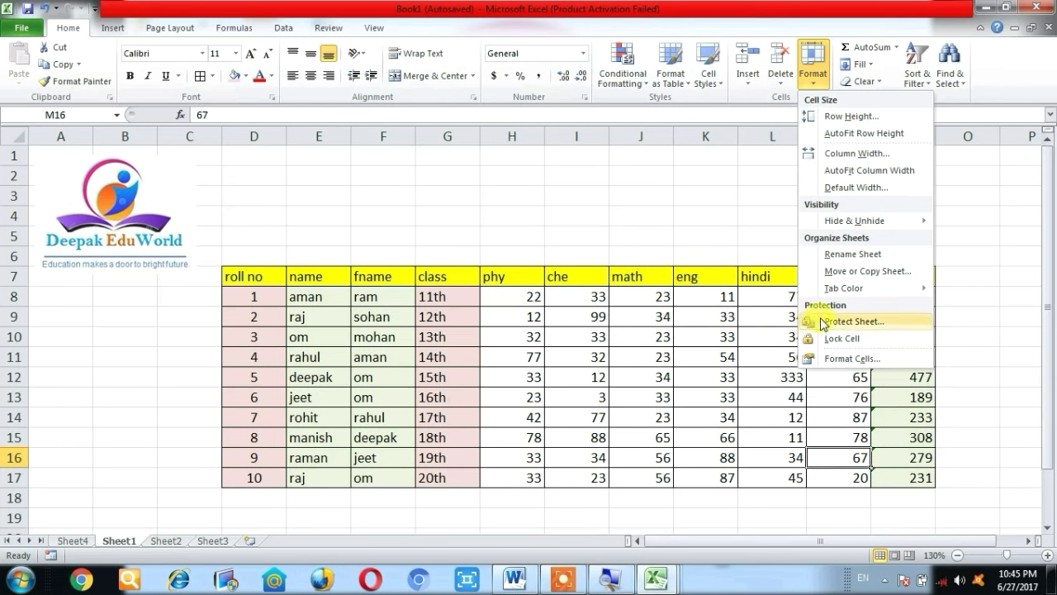
- Protect Sheet1 with a confirmed password, allowing only selection of locked and unlocked cells
{"action": "left_click", "coordinate": [823, 322]}
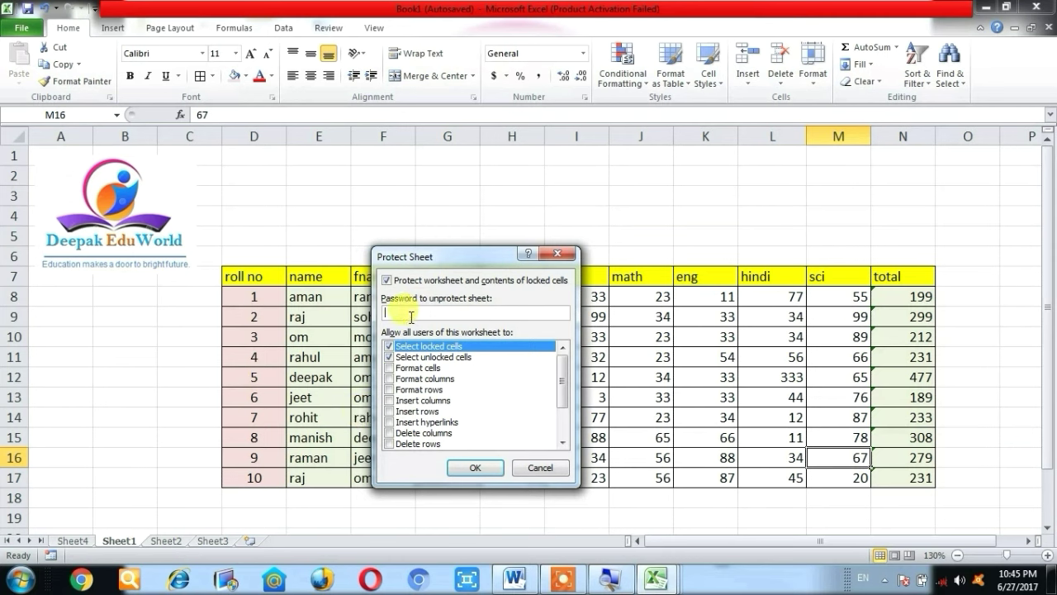
{"action": "type", "text": "3"}
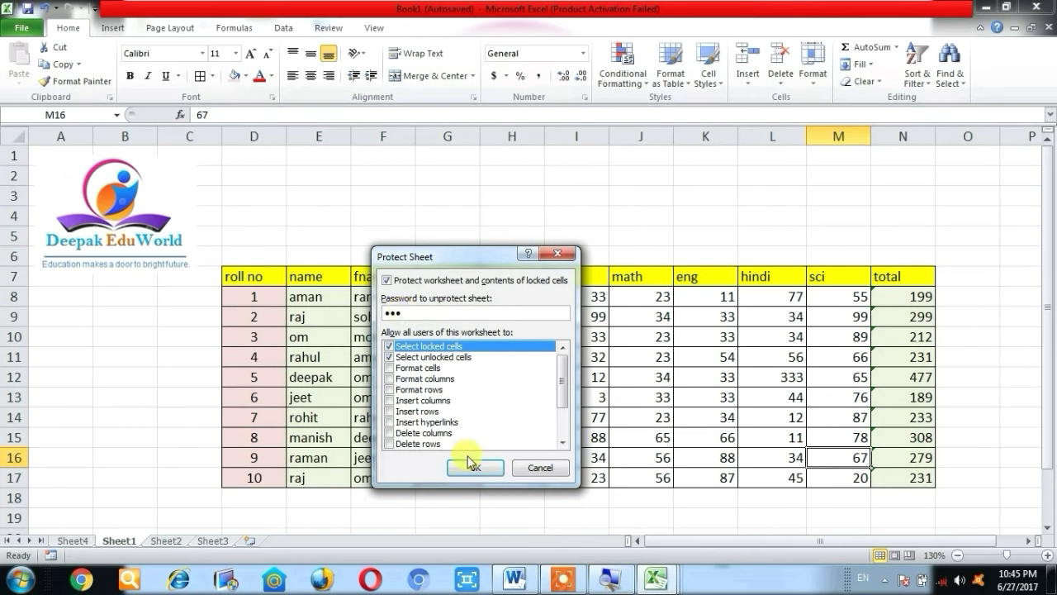
{"action": "left_click", "coordinate": [468, 467]}
{"action": "type", "text": "3"}
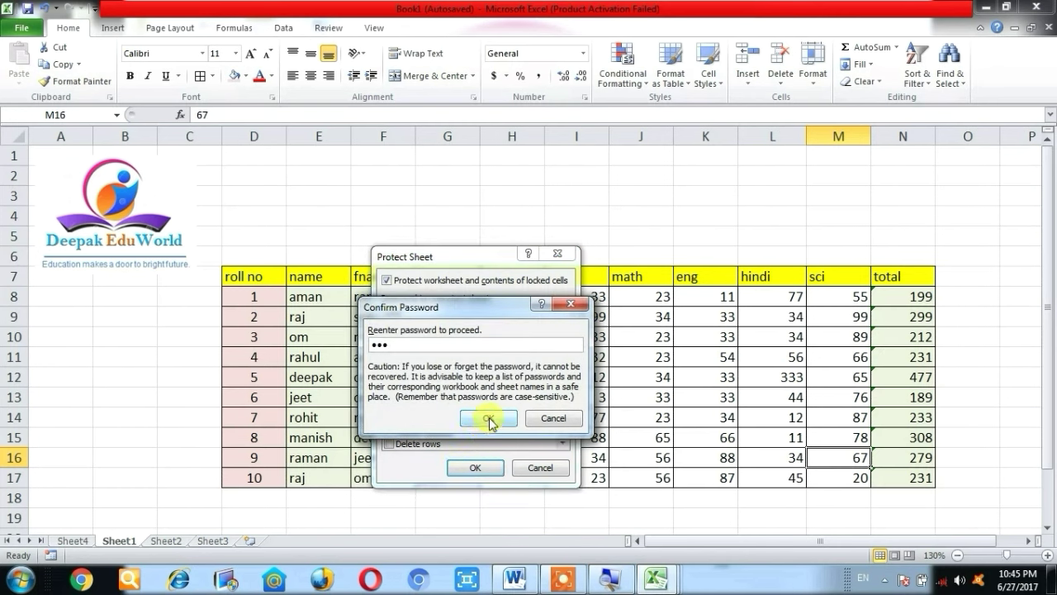
{"action": "left_click", "coordinate": [489, 419]}
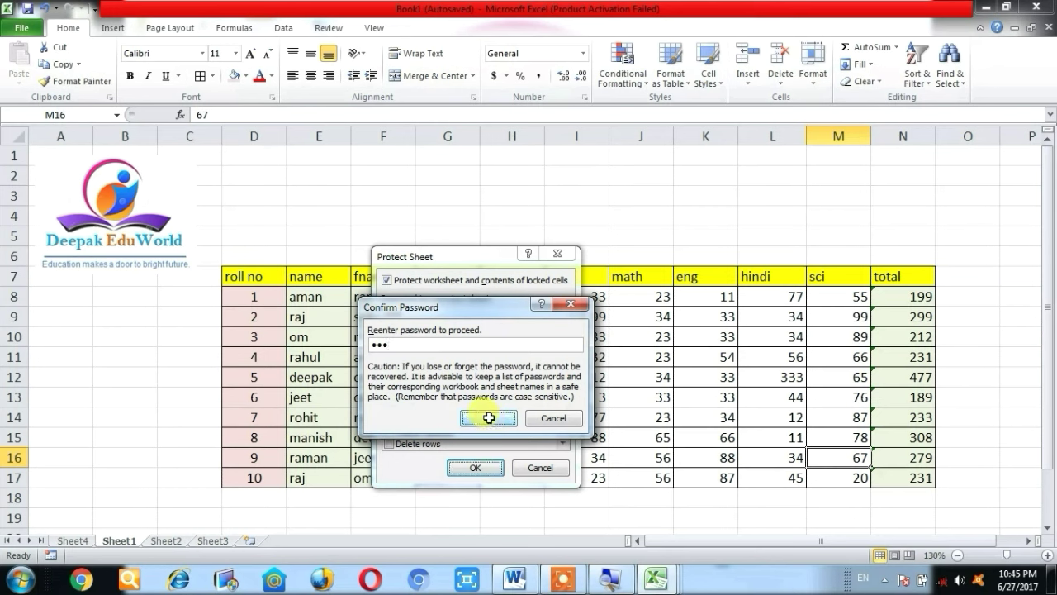
{"action": "left_click", "coordinate": [549, 314]}
- Try editing H4 on the protected sheet, dismiss the warning, and select J10
{"action": "double_click", "coordinate": [505, 225]}
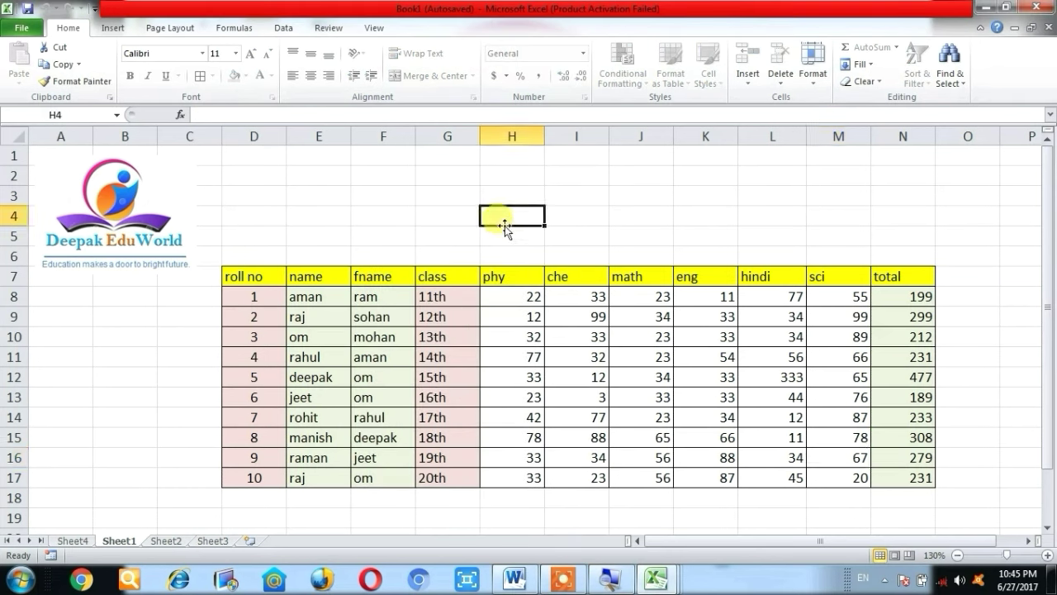
{"action": "left_click", "coordinate": [530, 337]}
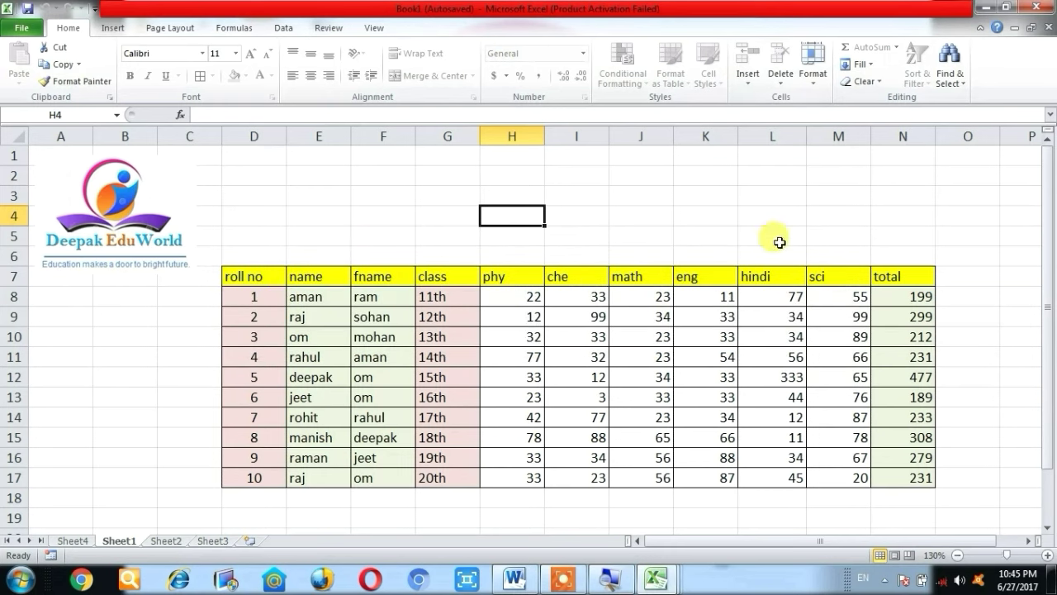
{"action": "left_click", "coordinate": [703, 214]}
{"action": "left_click", "coordinate": [613, 337]}
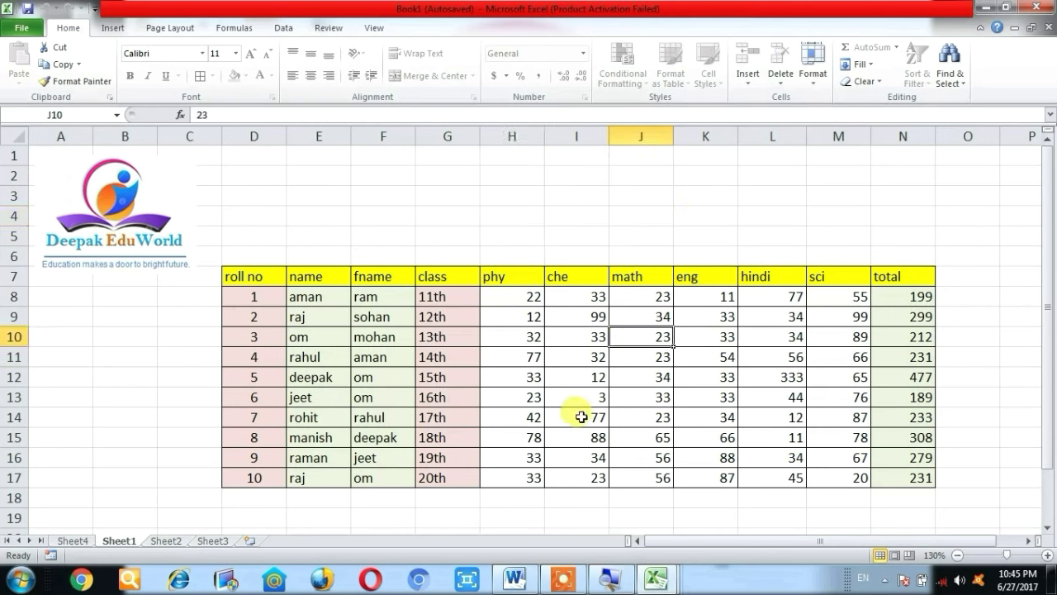
- Unprotect Sheet1 with its password, then select H10 and J5
{"action": "left_click", "coordinate": [814, 79]}
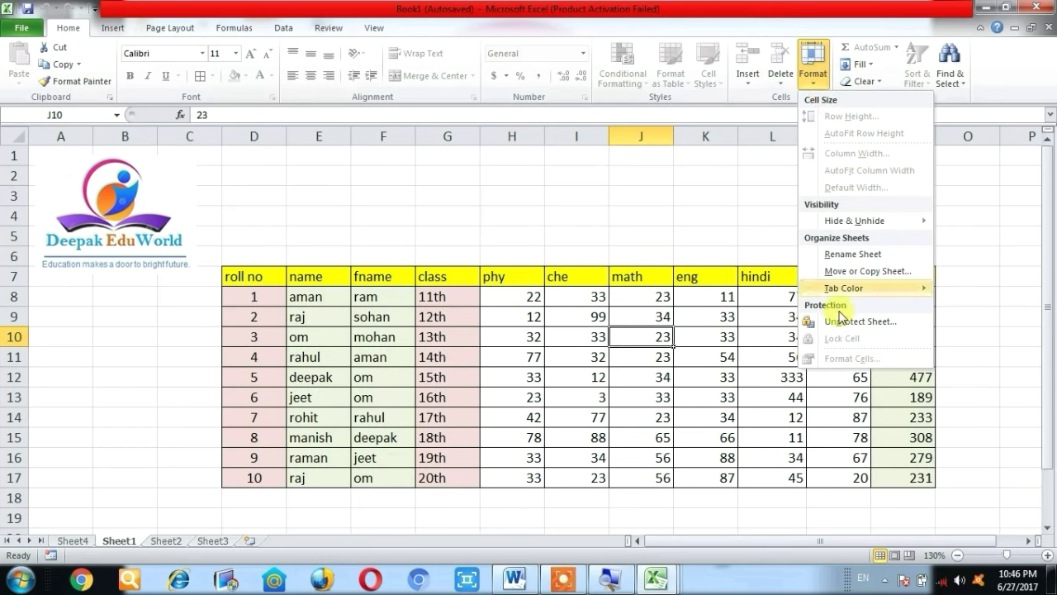
{"action": "left_click", "coordinate": [846, 324]}
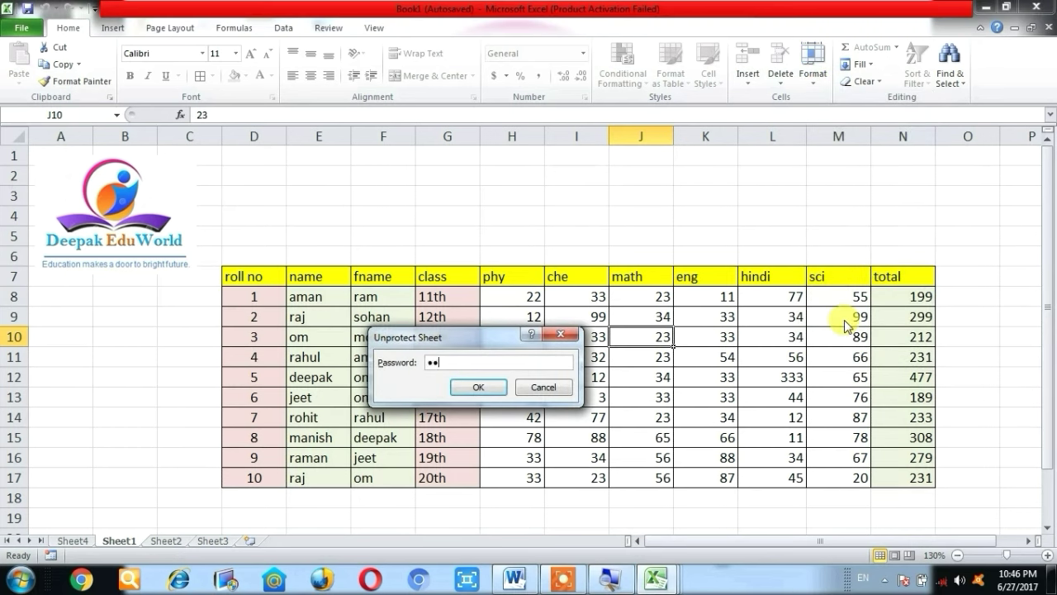
{"action": "left_click", "coordinate": [475, 386]}
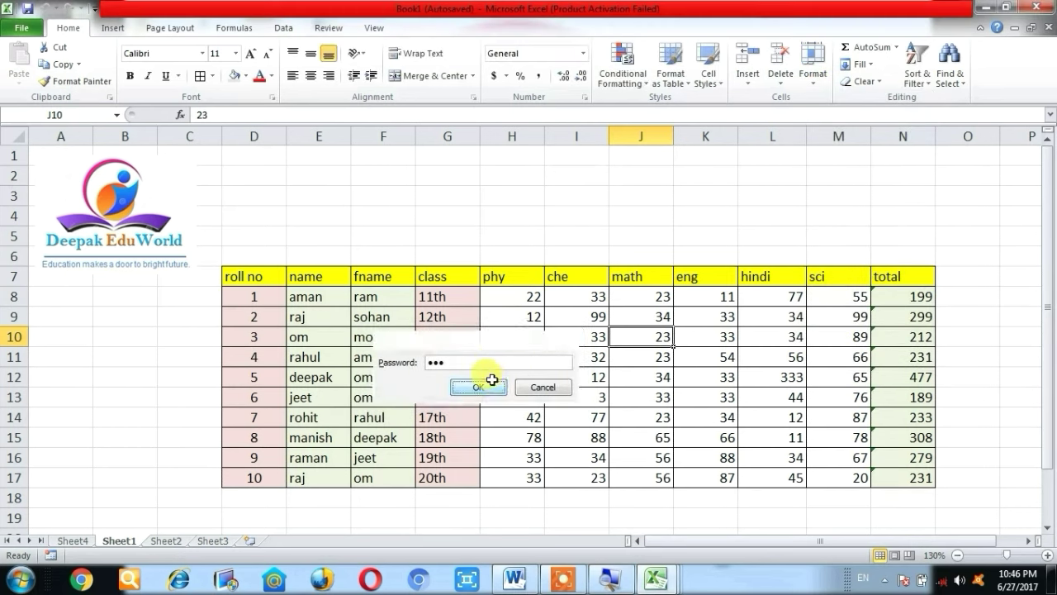
{"action": "left_click", "coordinate": [531, 341]}
{"action": "left_click", "coordinate": [635, 233]}
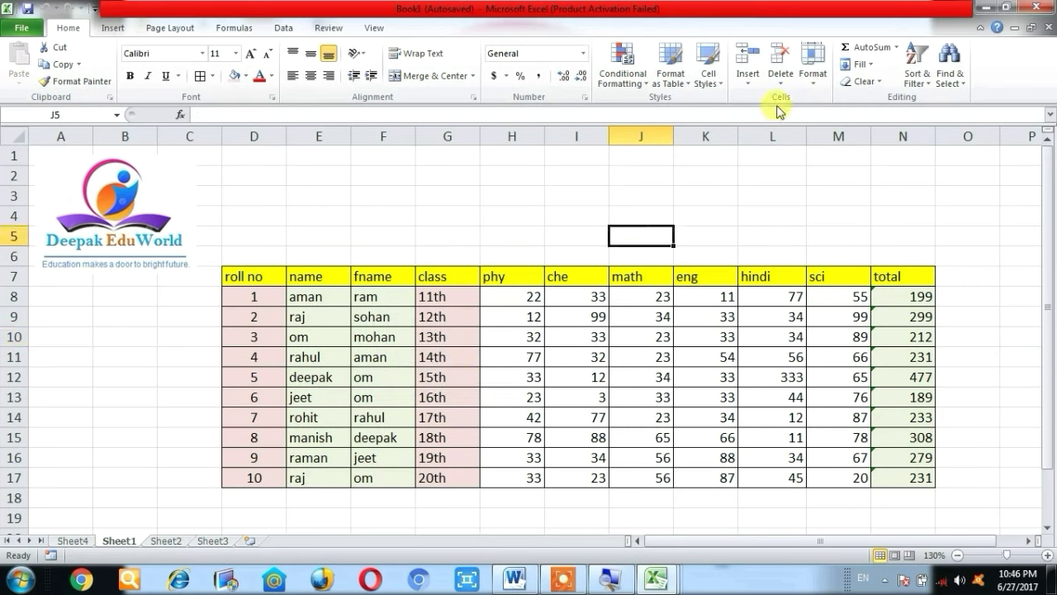
{"action": "left_click", "coordinate": [813, 73]}
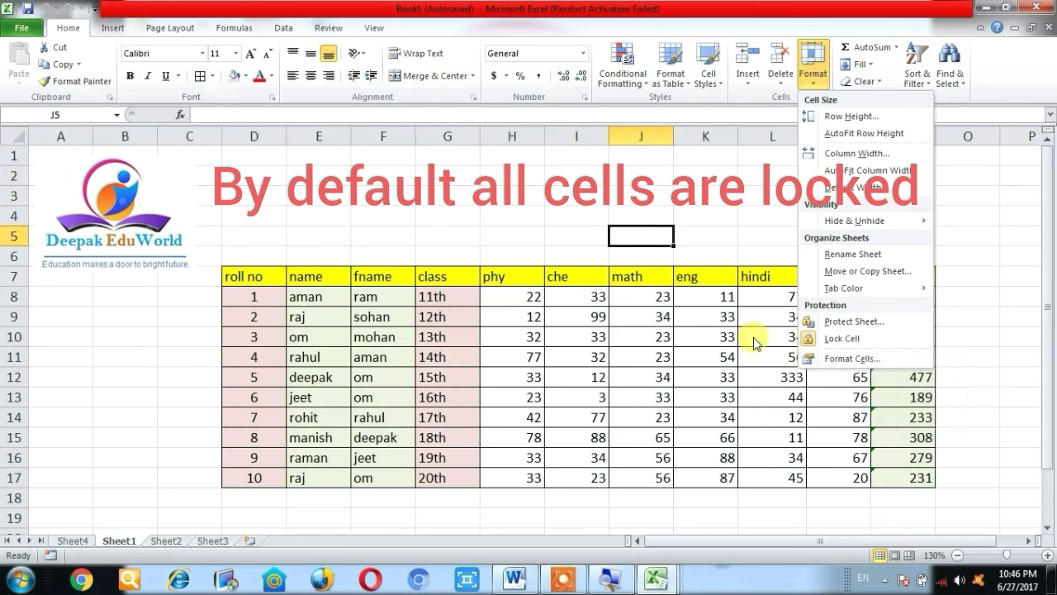
- Select the subject marks H8:M17 and switch their Lock Cell setting off
{"action": "left_click", "coordinate": [691, 337]}
{"action": "left_click", "coordinate": [588, 337]}
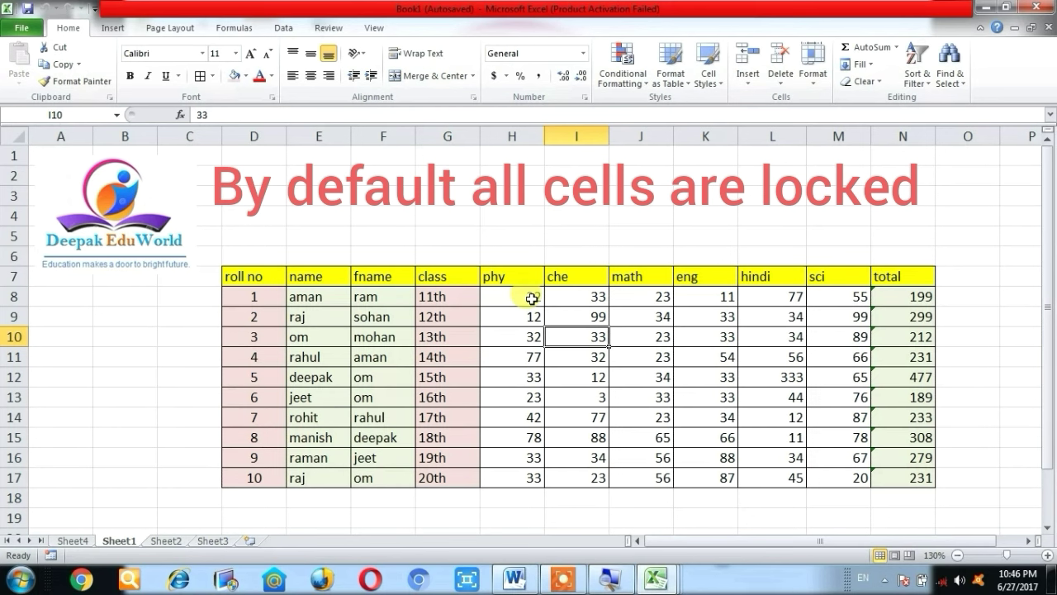
{"action": "mouse_move", "coordinate": [531, 298]}
{"action": "left_mouse_down"}
{"action": "mouse_move", "coordinate": [733, 456]}
{"action": "mouse_move", "coordinate": [842, 473]}
{"action": "left_mouse_up"}
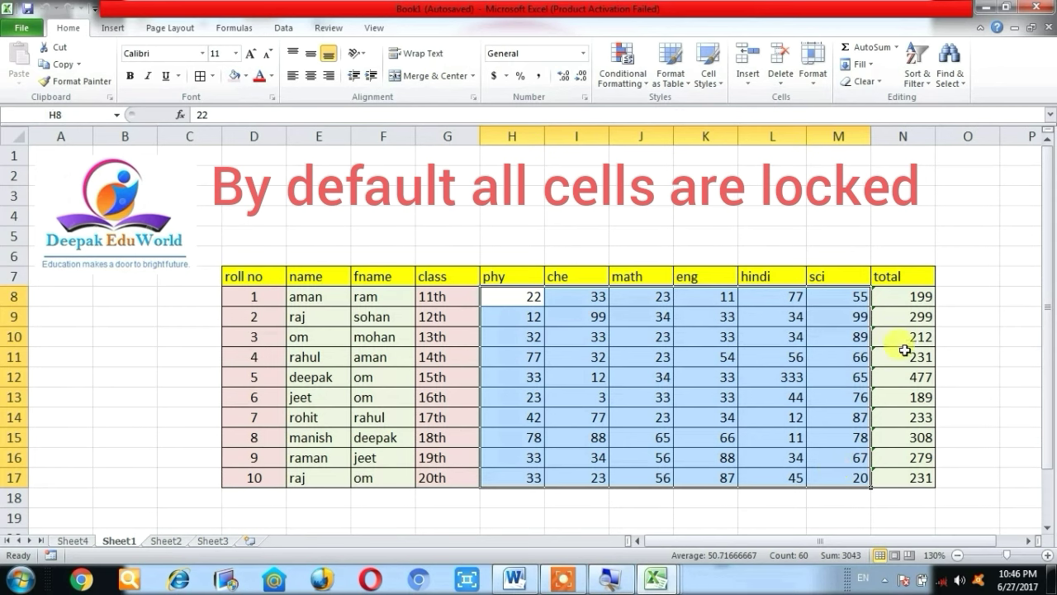
{"action": "left_click", "coordinate": [813, 82]}
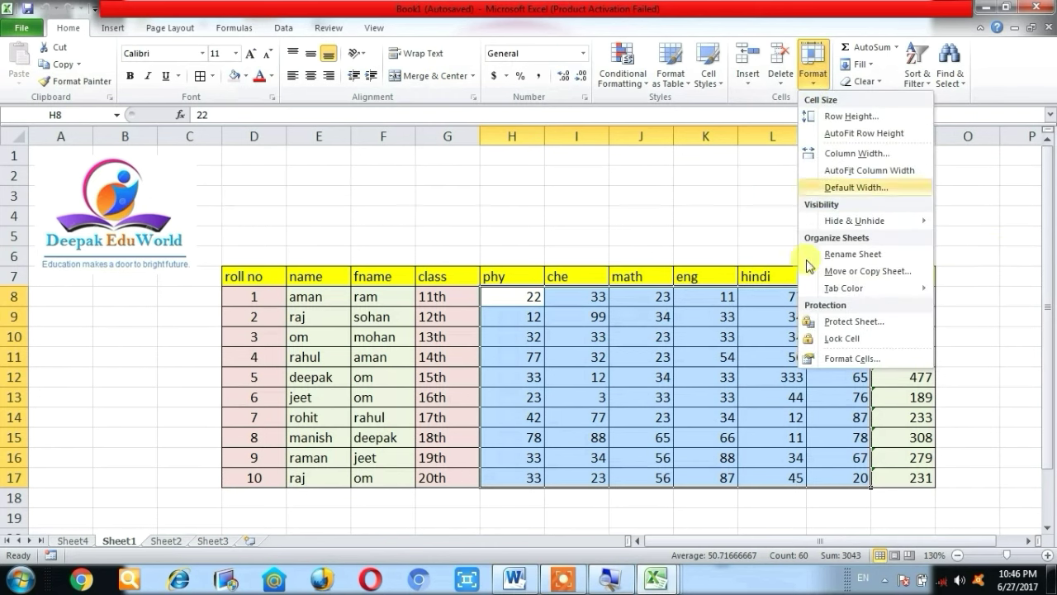
{"action": "left_click", "coordinate": [803, 341]}
{"action": "left_click", "coordinate": [813, 82]}
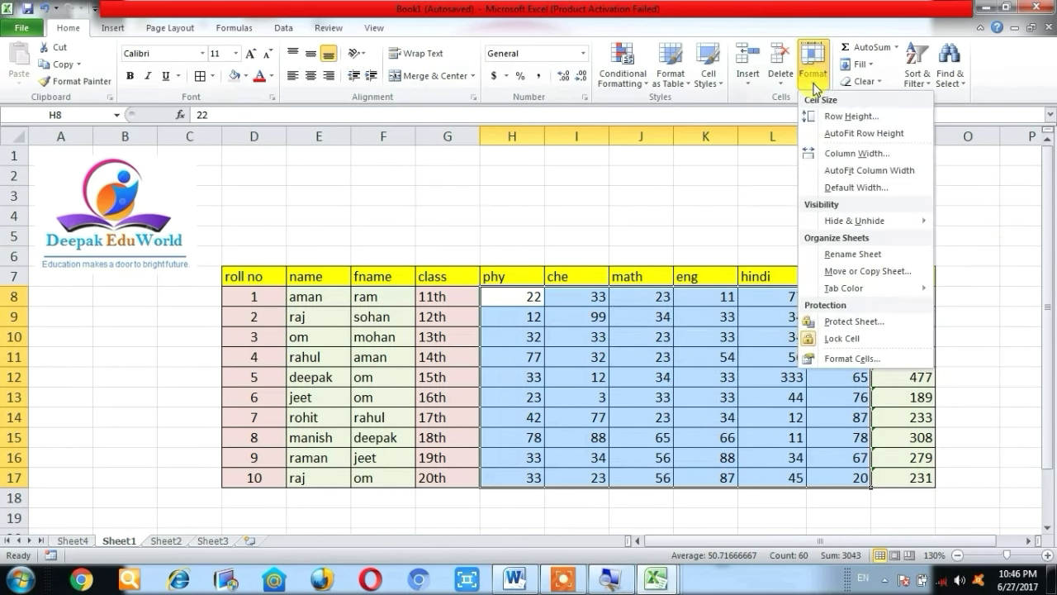
{"action": "left_click", "coordinate": [790, 338]}
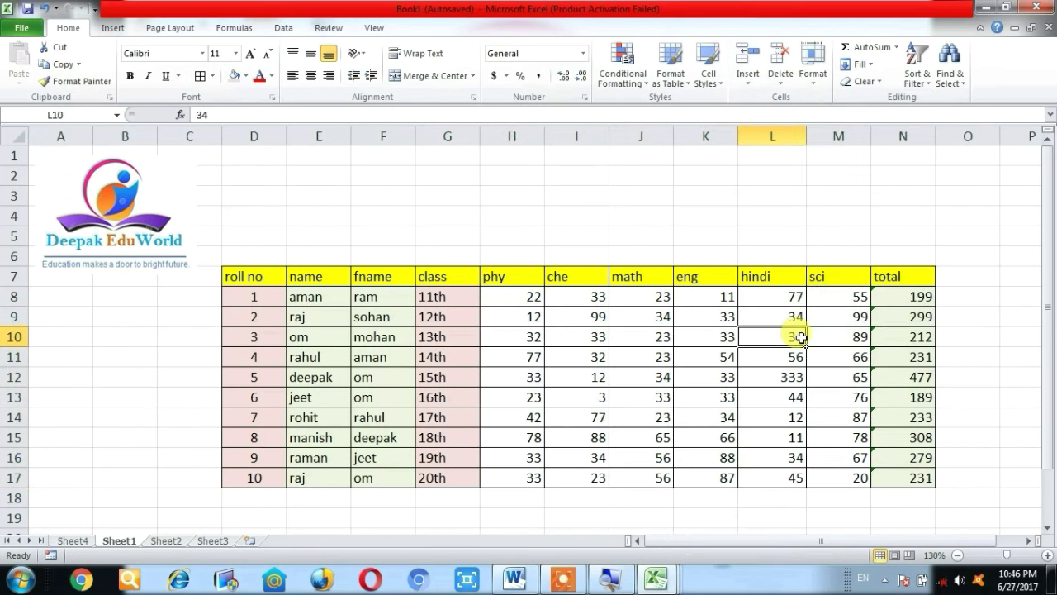
- Protect Sheet1 again, entering a new password and confirming it
{"action": "left_click", "coordinate": [813, 79]}
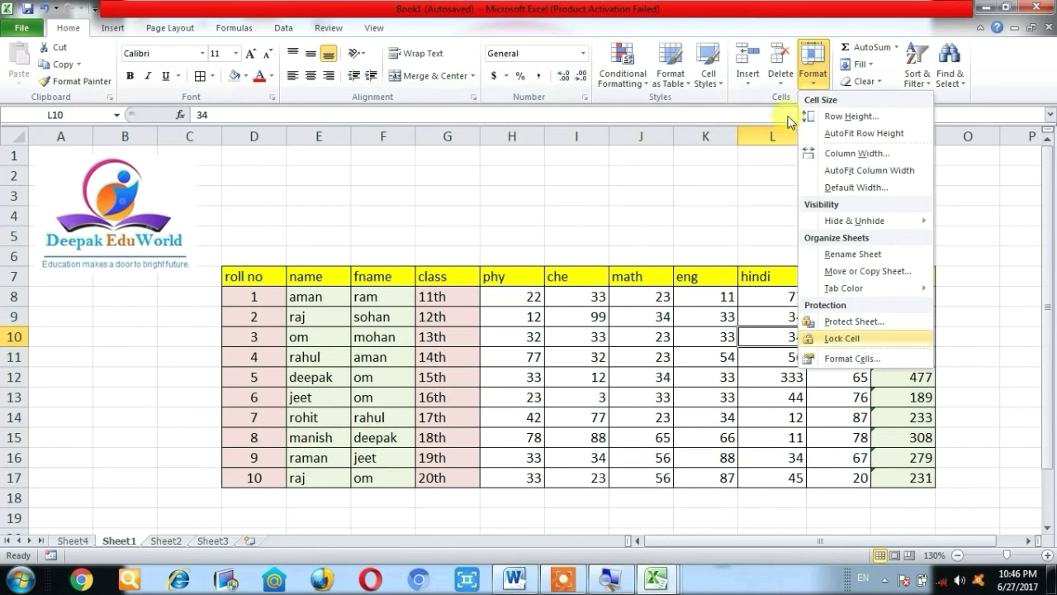
{"action": "left_click", "coordinate": [838, 324]}
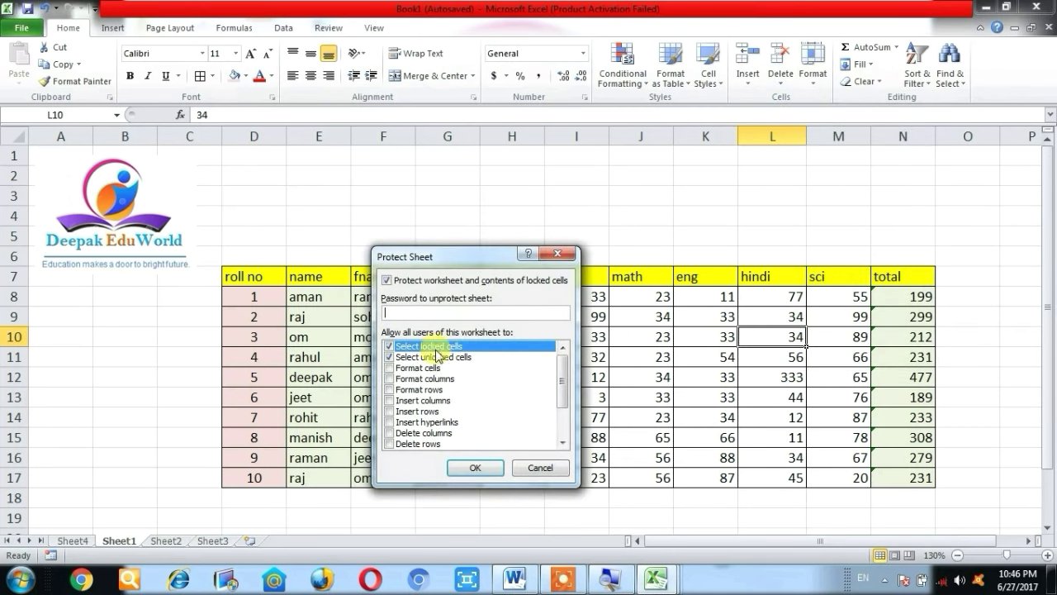
{"action": "left_click", "coordinate": [460, 469]}
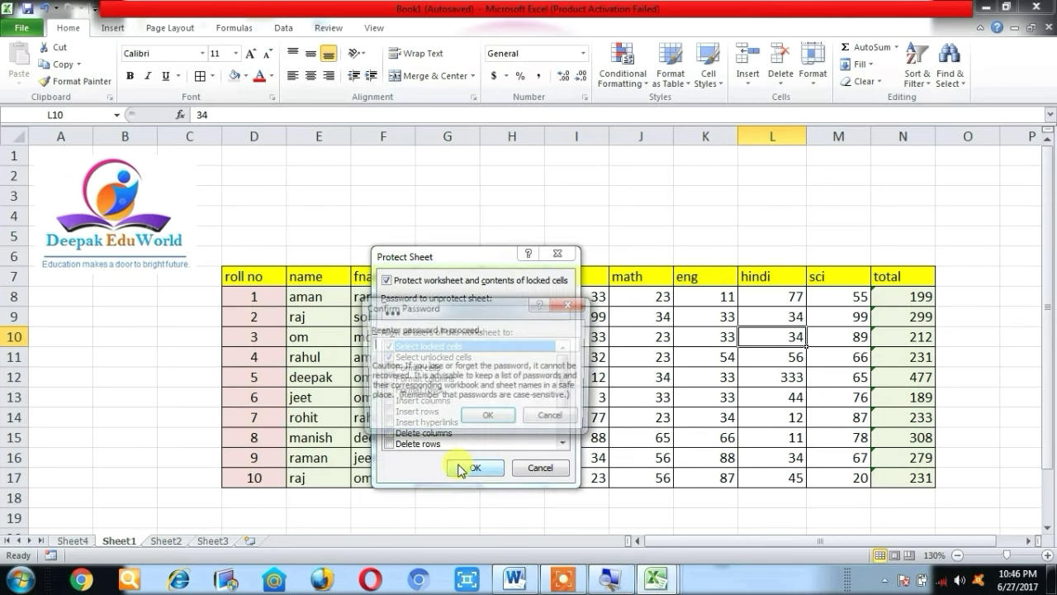
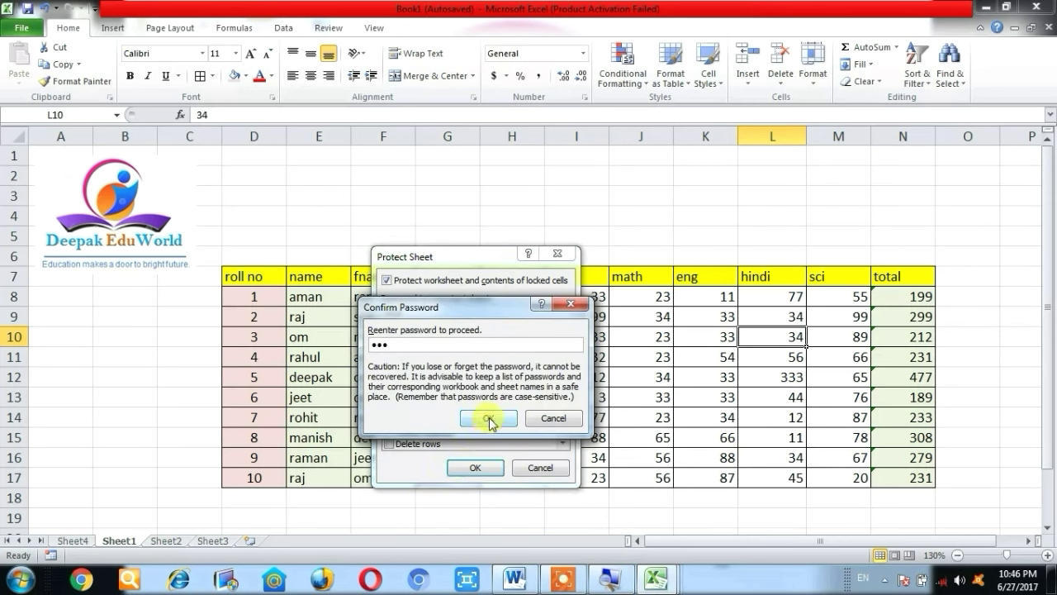
{"action": "left_click", "coordinate": [471, 418]}
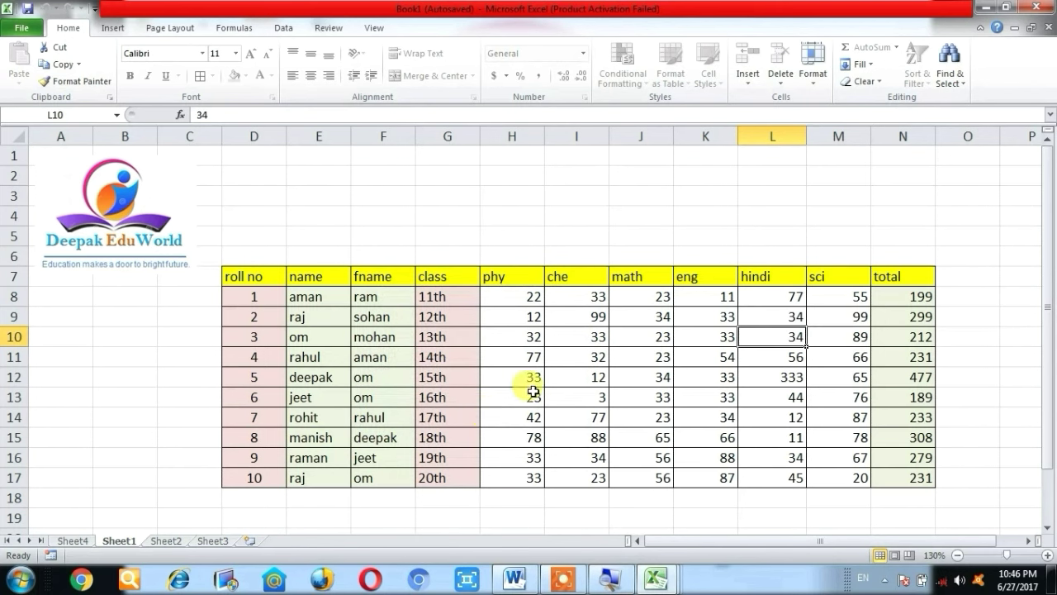
- Try editing the locked name cell E10, dismiss the warning, and select some marks
{"action": "left_click", "coordinate": [325, 342]}
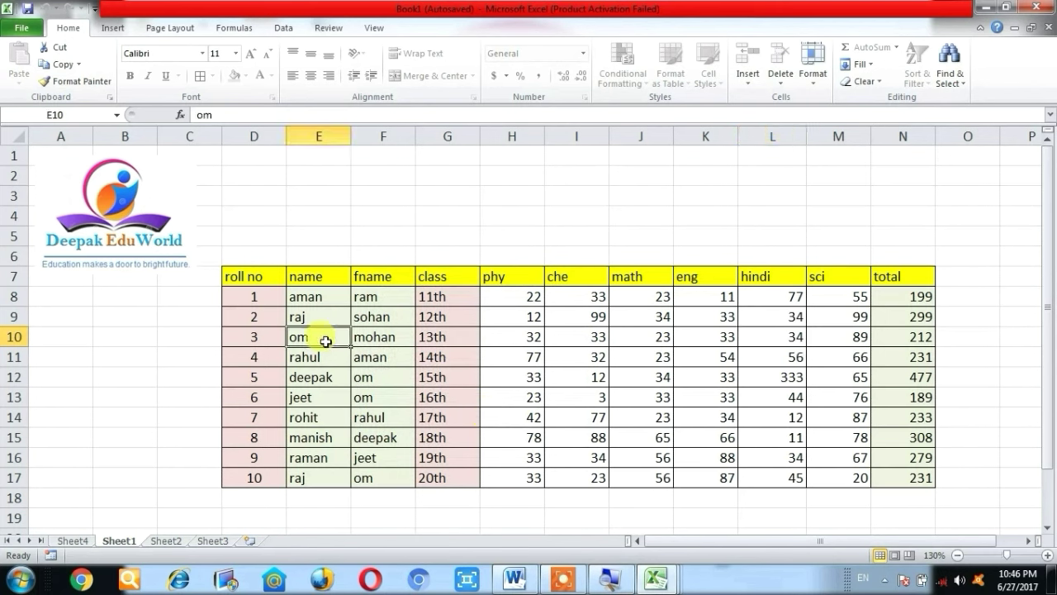
{"action": "double_click", "coordinate": [326, 341]}
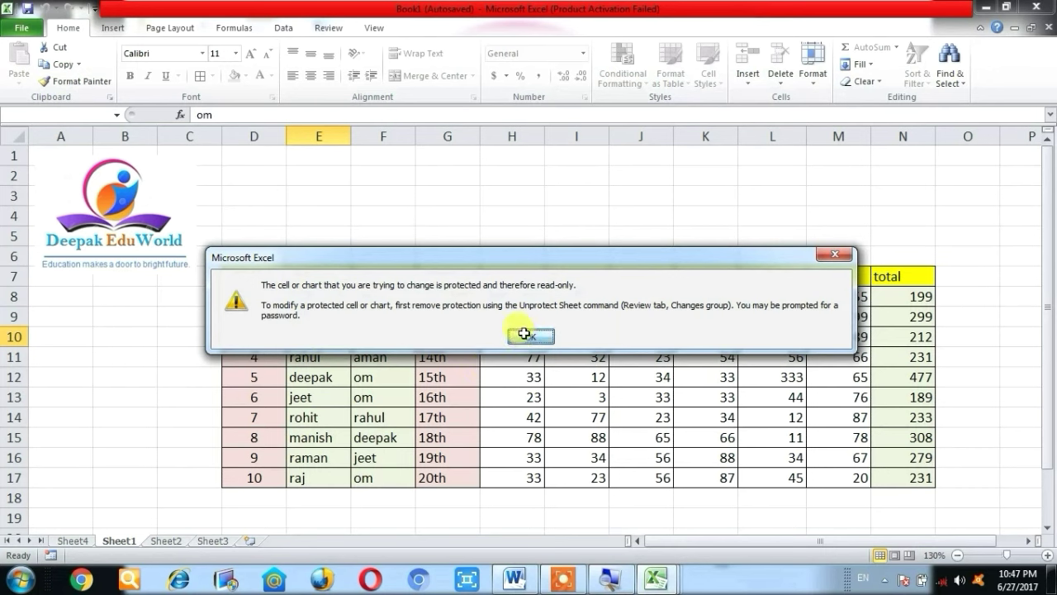
{"action": "left_click", "coordinate": [525, 332]}
{"action": "left_click", "coordinate": [580, 323]}
{"action": "mouse_move", "coordinate": [512, 296]}
{"action": "left_mouse_down"}
{"action": "mouse_move", "coordinate": [628, 339]}
{"action": "mouse_move", "coordinate": [781, 437]}
{"action": "left_mouse_up"}
- Change the math marks in J11 to 344 and J13 to 23
{"action": "left_click", "coordinate": [651, 361]}
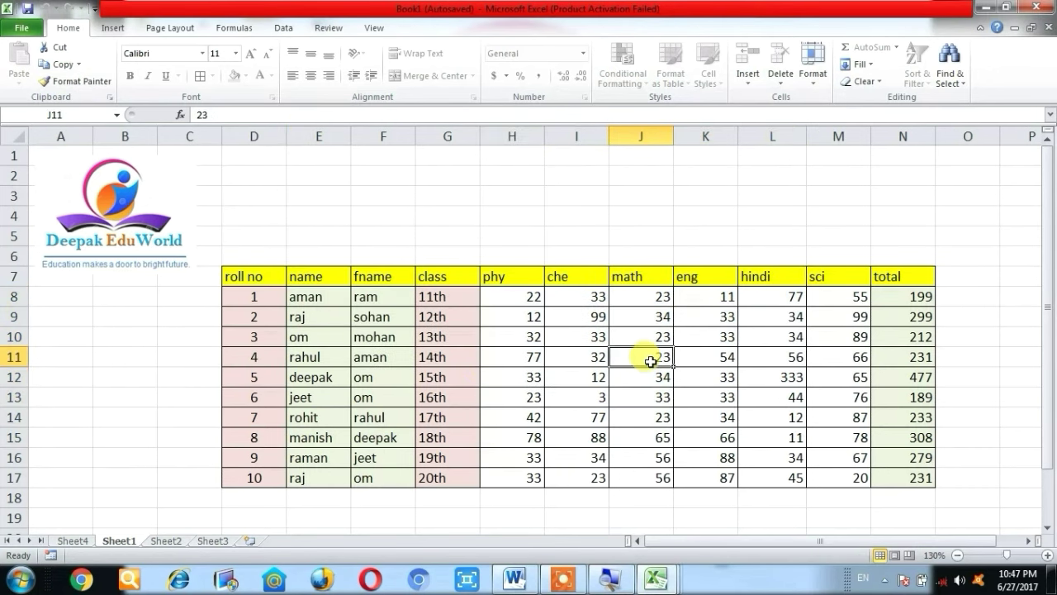
{"action": "type", "text": "3"}
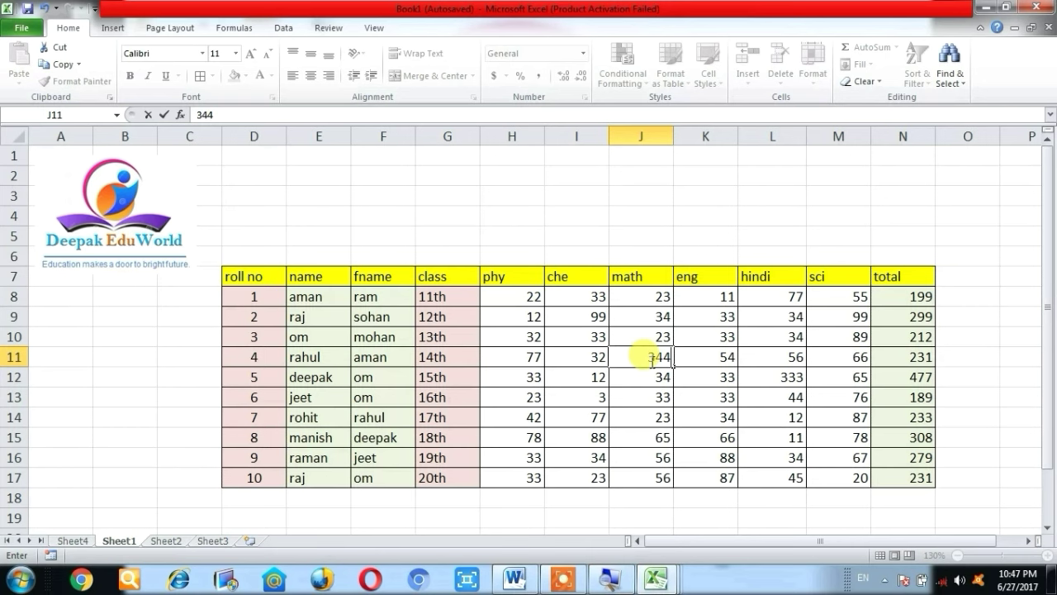
{"action": "key", "text": "Return"}
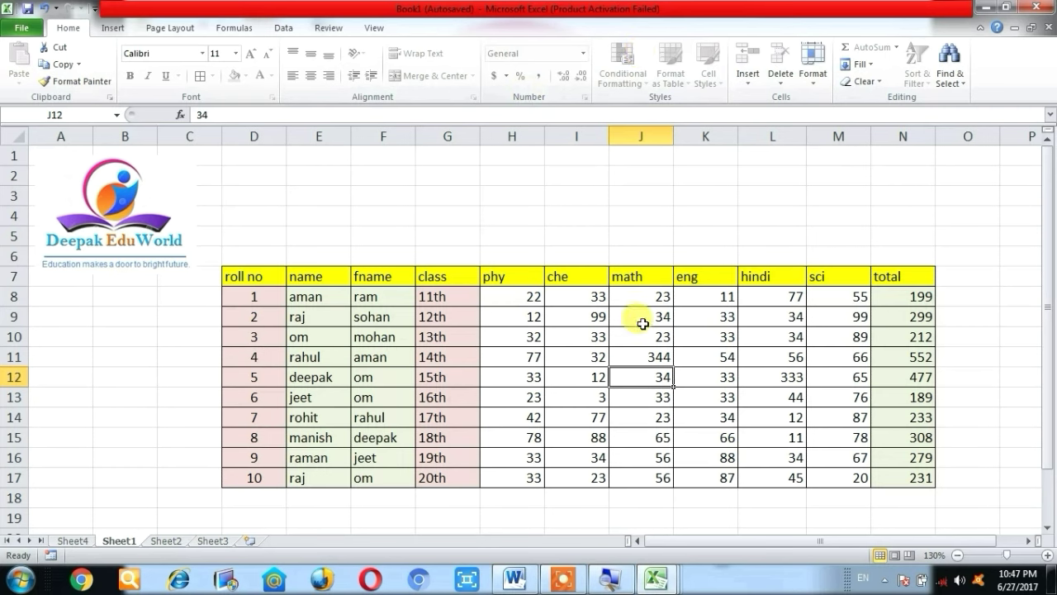
{"action": "left_click", "coordinate": [633, 403]}
{"action": "type", "text": "2"}
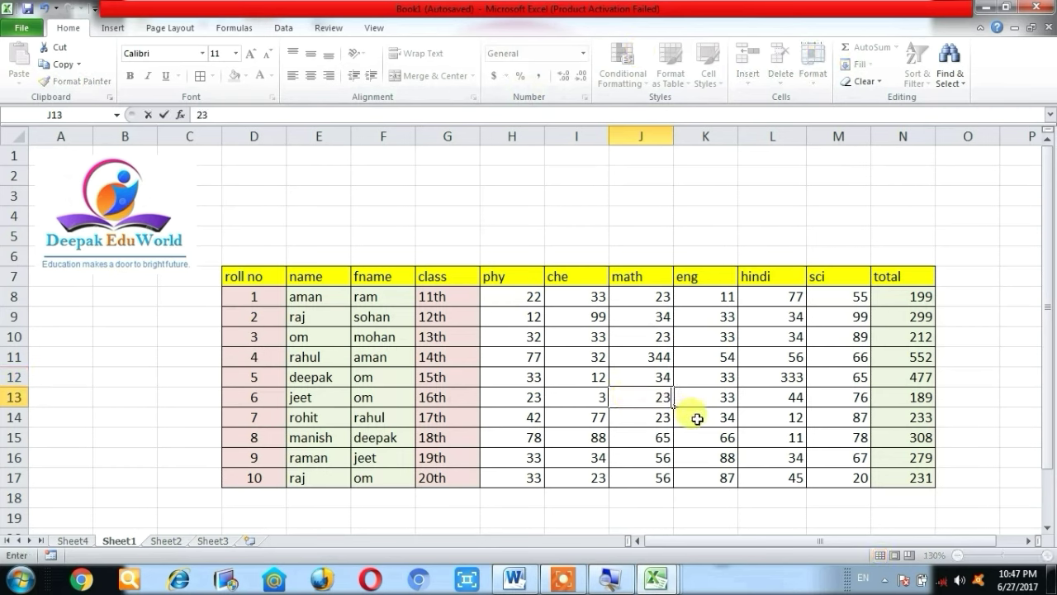
{"action": "left_click", "coordinate": [266, 437]}
- Try deleting the locked roll number in D11, dismiss the warning, and select I11 and H9
{"action": "left_click", "coordinate": [281, 356]}
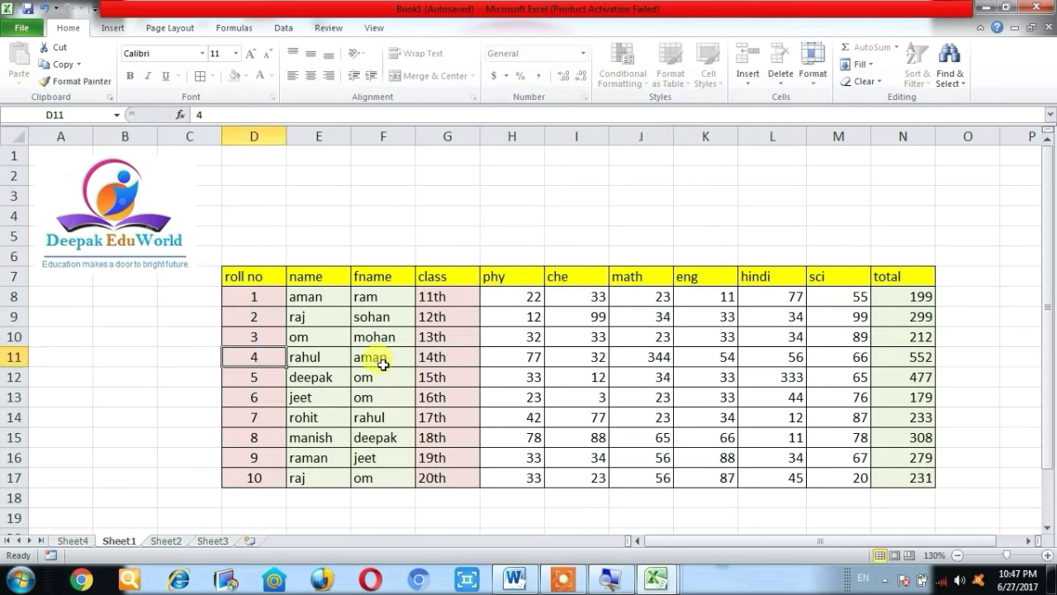
{"action": "key", "text": "Delete"}
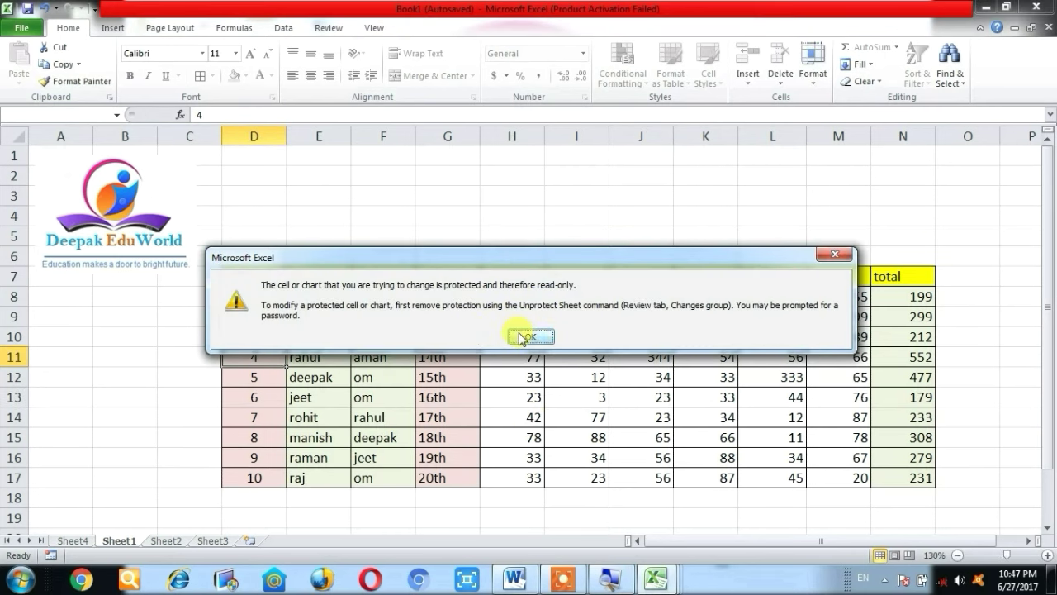
{"action": "left_click", "coordinate": [522, 334]}
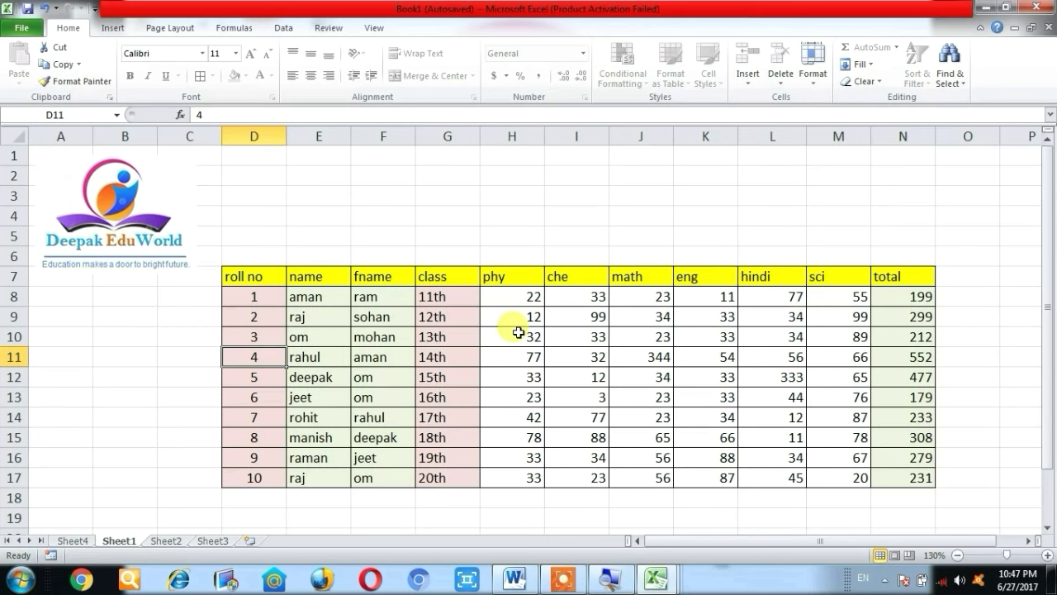
{"action": "left_click", "coordinate": [565, 353]}
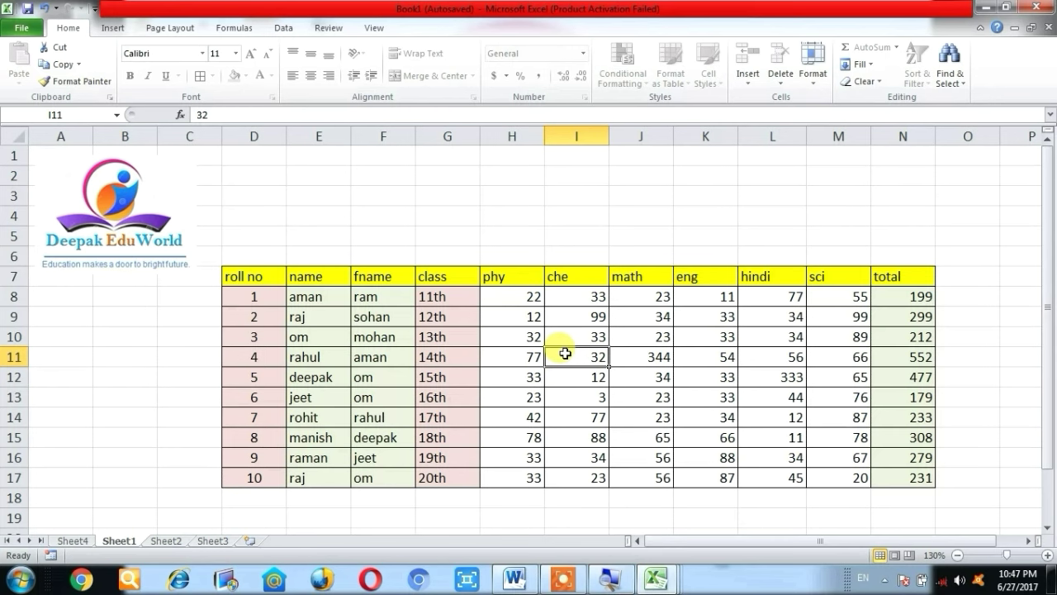
{"action": "left_click", "coordinate": [516, 318]}
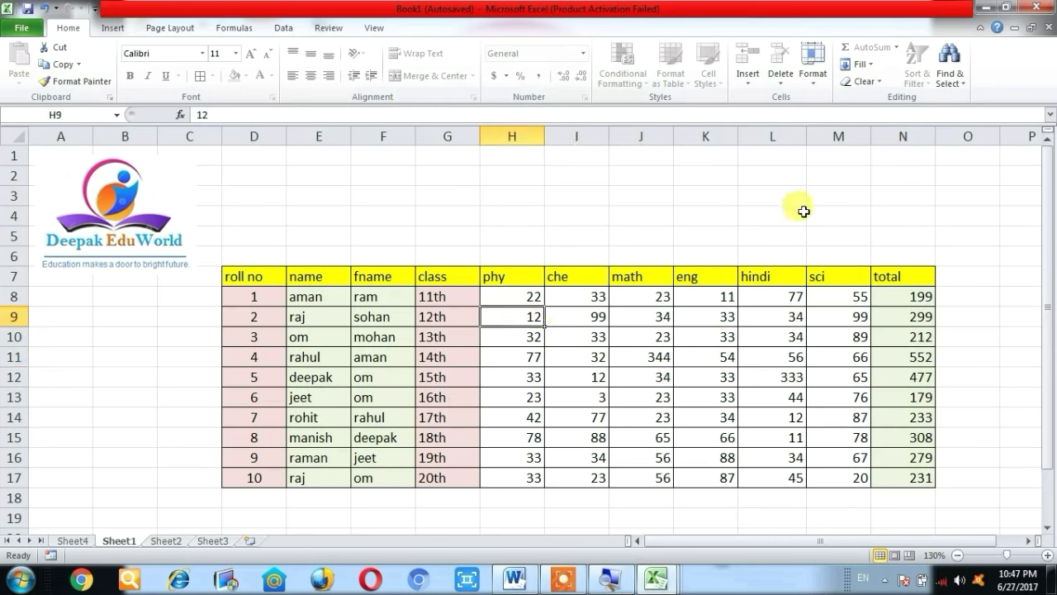
{"action": "left_click", "coordinate": [823, 78]}
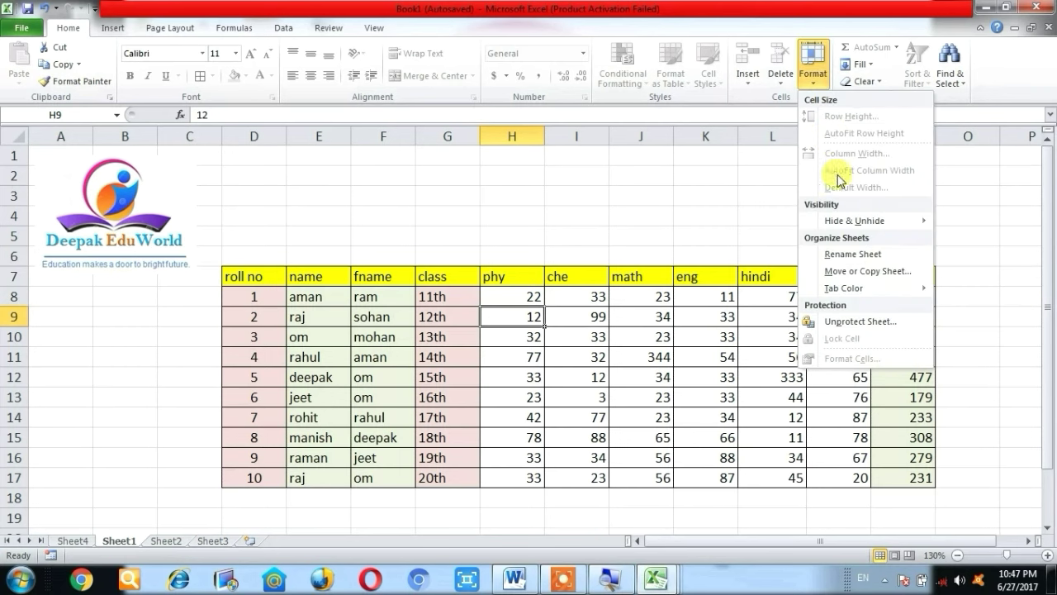
- Unprotect Sheet1 using its password
{"action": "left_click", "coordinate": [831, 324]}
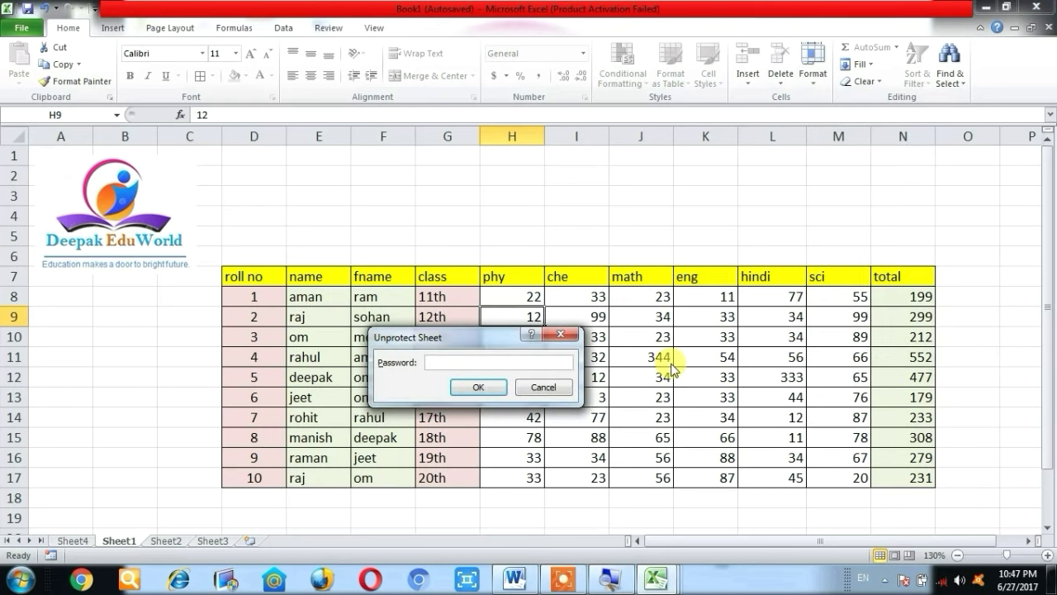
{"action": "type", "text": "3"}
{"action": "left_click", "coordinate": [483, 385]}
- Enter the test text 'dfr' in cell G6 above the class heading
{"action": "left_click", "coordinate": [571, 229]}
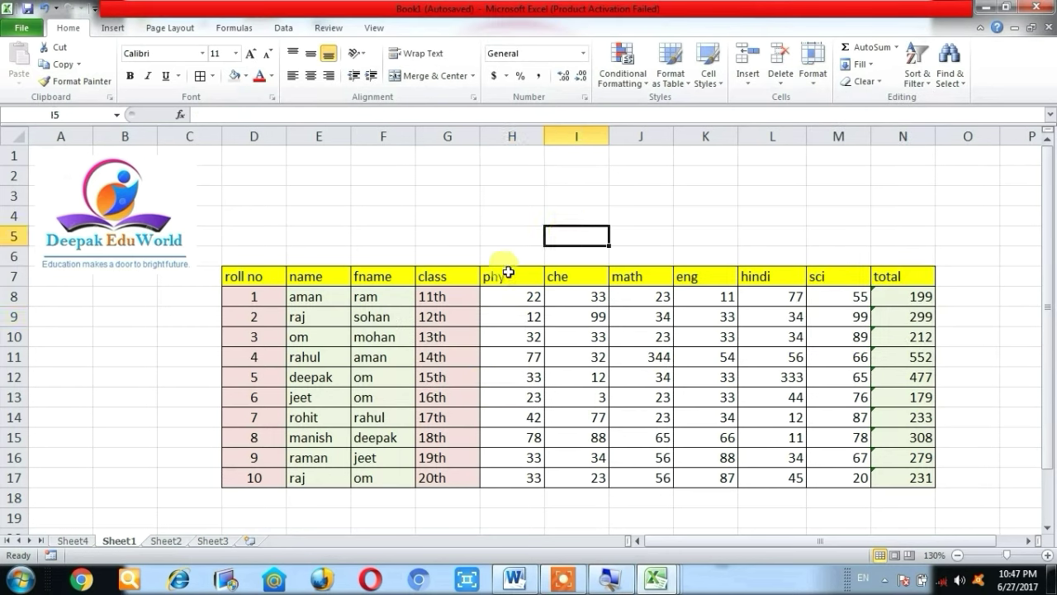
{"action": "left_click", "coordinate": [438, 248]}
{"action": "type", "text": "df"}
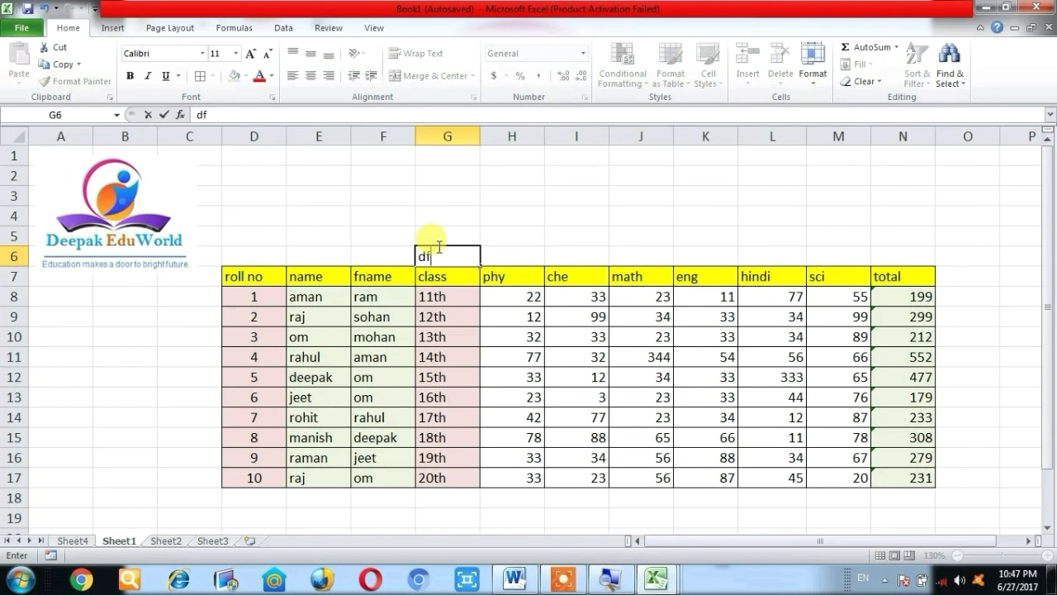
{"action": "type", "text": "r"}
{"action": "left_click", "coordinate": [530, 239]}
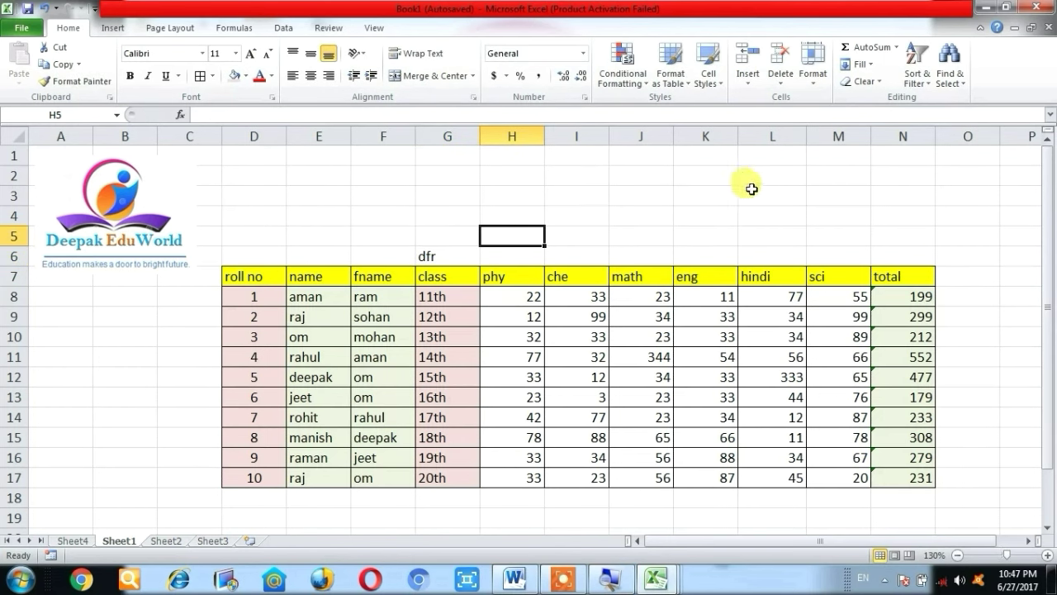
- Start protecting the sheet, allowing Format cells, Format columns, Insert columns and Insert rows
{"action": "left_click", "coordinate": [814, 76]}
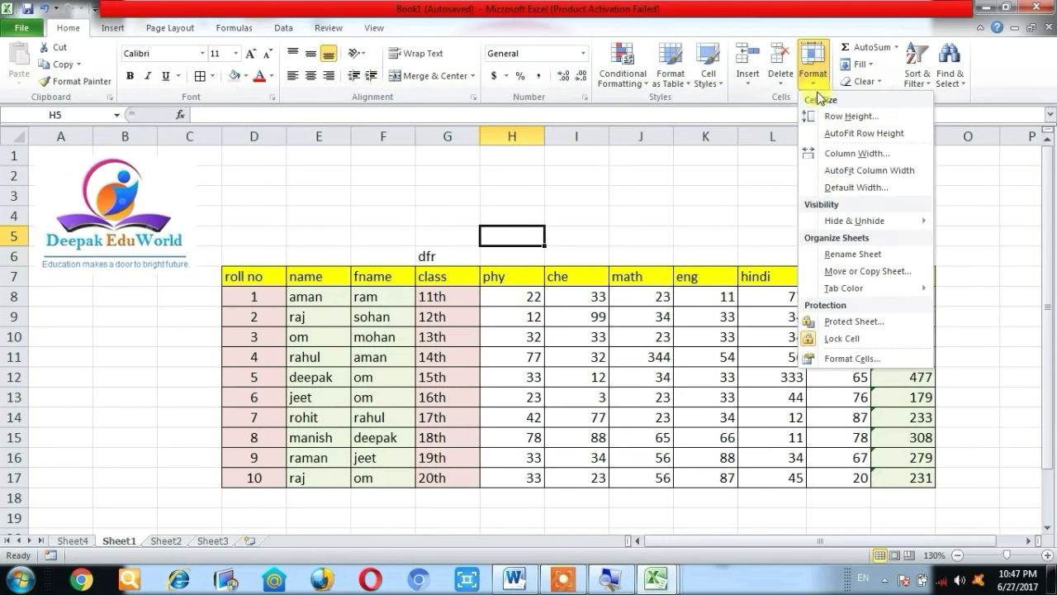
{"action": "left_click", "coordinate": [838, 324]}
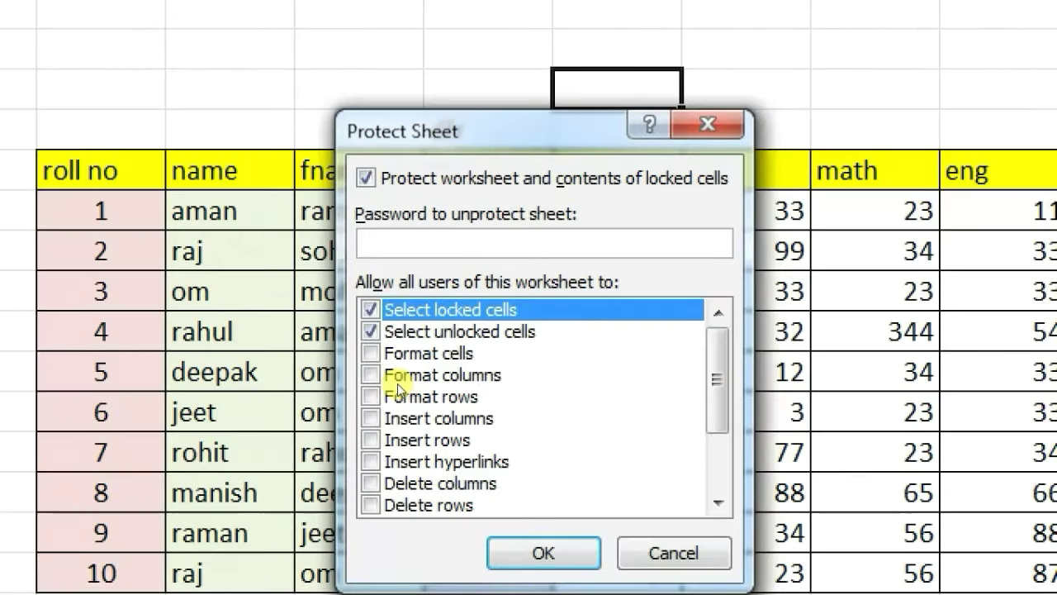
{"action": "left_click", "coordinate": [398, 371]}
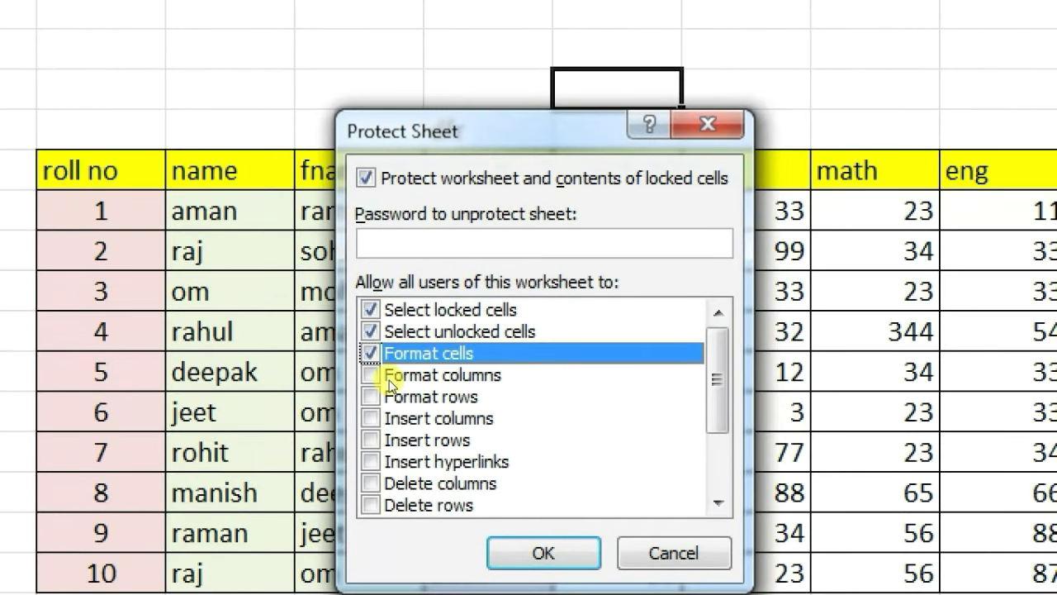
{"action": "left_click", "coordinate": [373, 374]}
{"action": "left_click", "coordinate": [393, 418]}
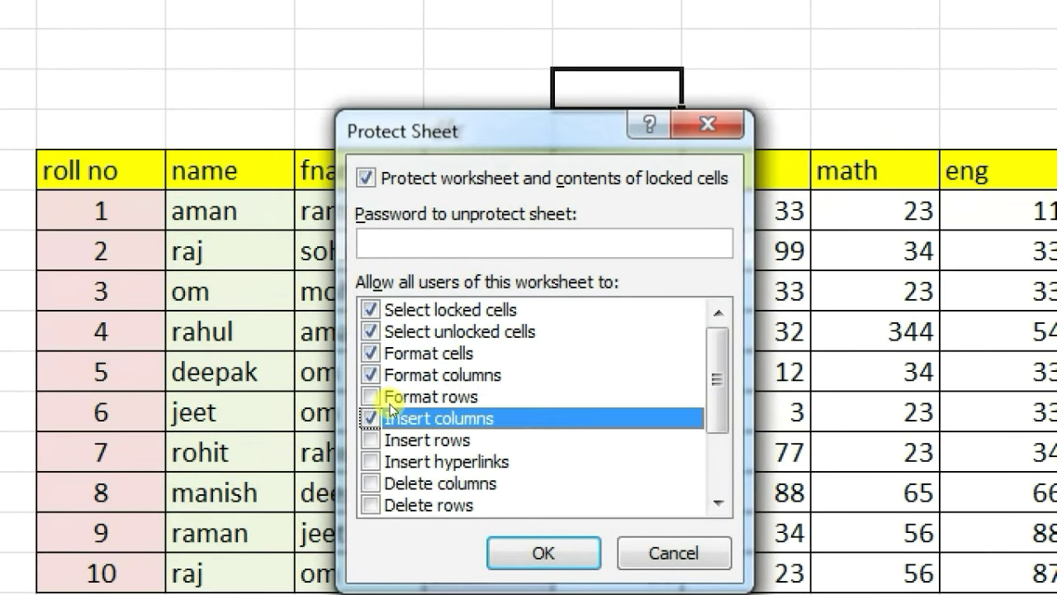
{"action": "key", "text": "Down"}
{"action": "key", "text": "space"}
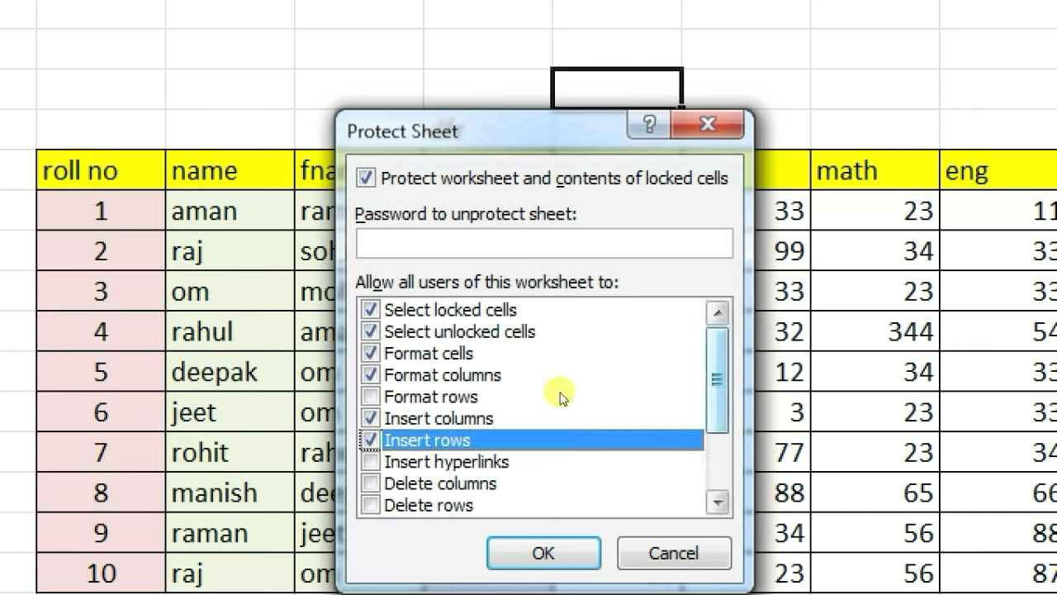
{"action": "scroll", "coordinate": [562, 400], "scroll_direction": "down", "scroll_amount": 1}
{"action": "scroll", "coordinate": [562, 400], "scroll_direction": "down", "scroll_amount": 1}
{"action": "scroll", "coordinate": [570, 398], "scroll_direction": "up", "scroll_amount": 1}
{"action": "scroll", "coordinate": [569, 398], "scroll_direction": "up", "scroll_amount": 1}
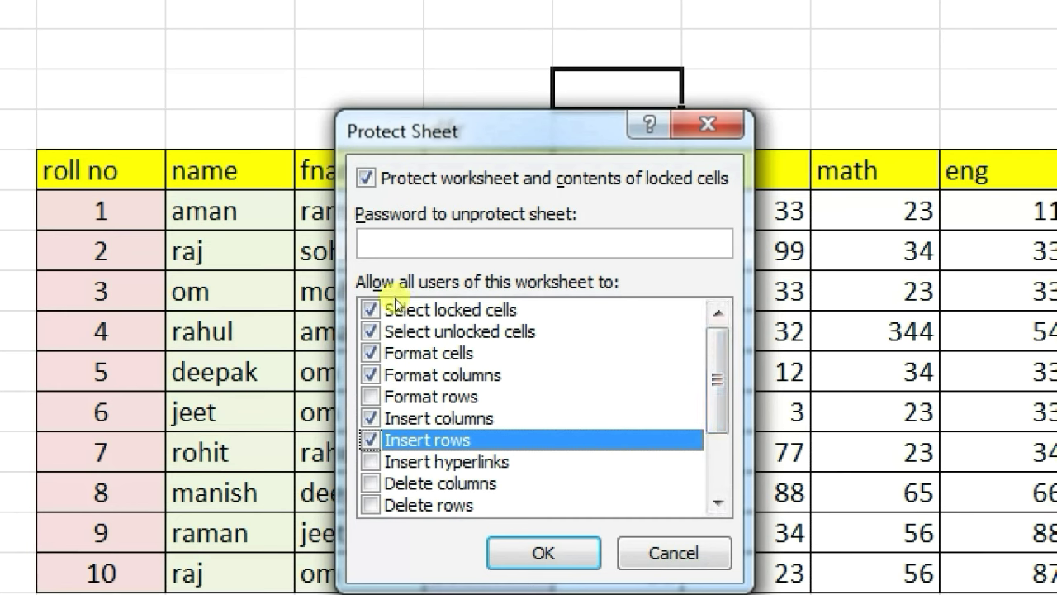
- Enter and confirm the protection password to apply it
{"action": "type", "text": "3"}
{"action": "key", "text": "Return"}
{"action": "key", "text": "Return"}
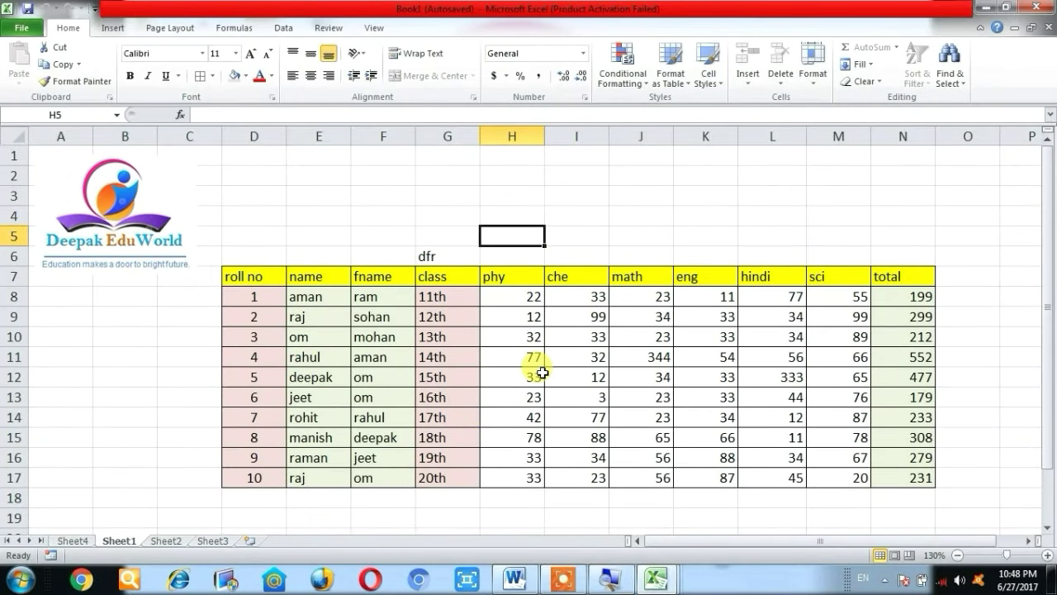
- Select cell F10 in the fname column and open the Insert dropdown
{"action": "left_click", "coordinate": [590, 361]}
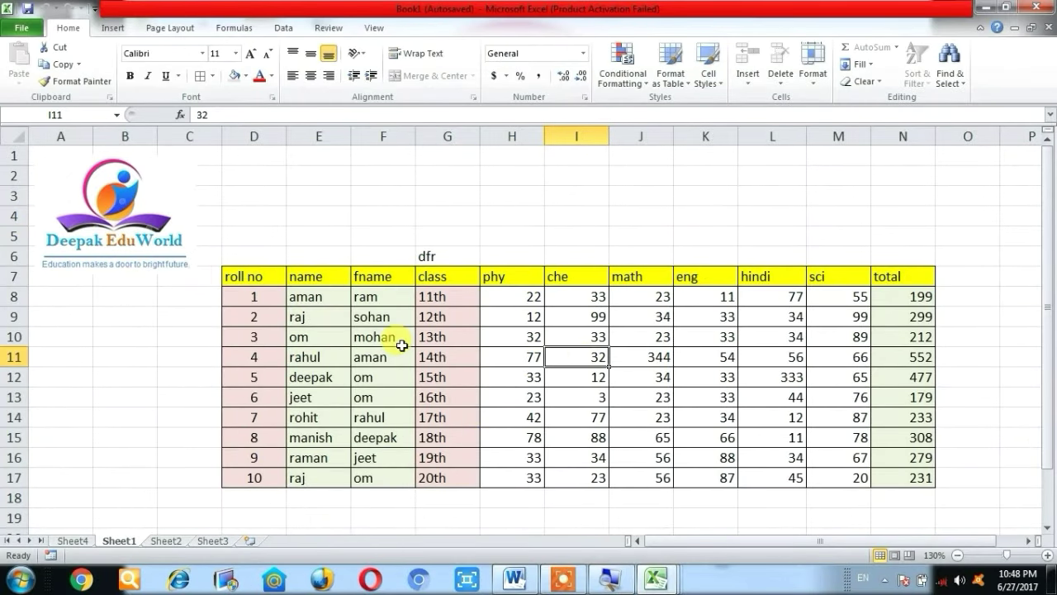
{"action": "left_click", "coordinate": [356, 335]}
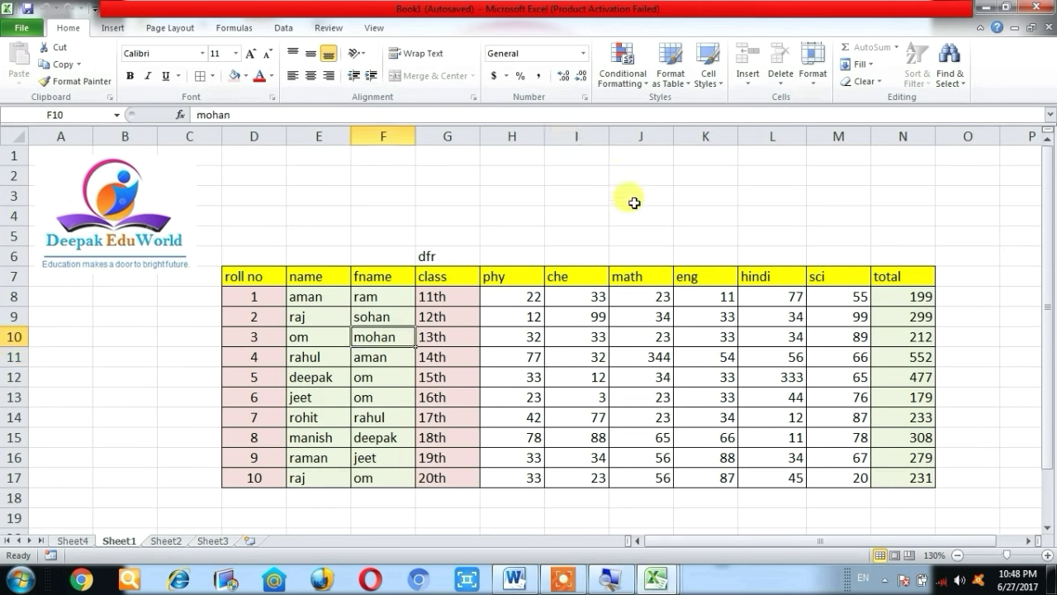
{"action": "left_click", "coordinate": [747, 75]}
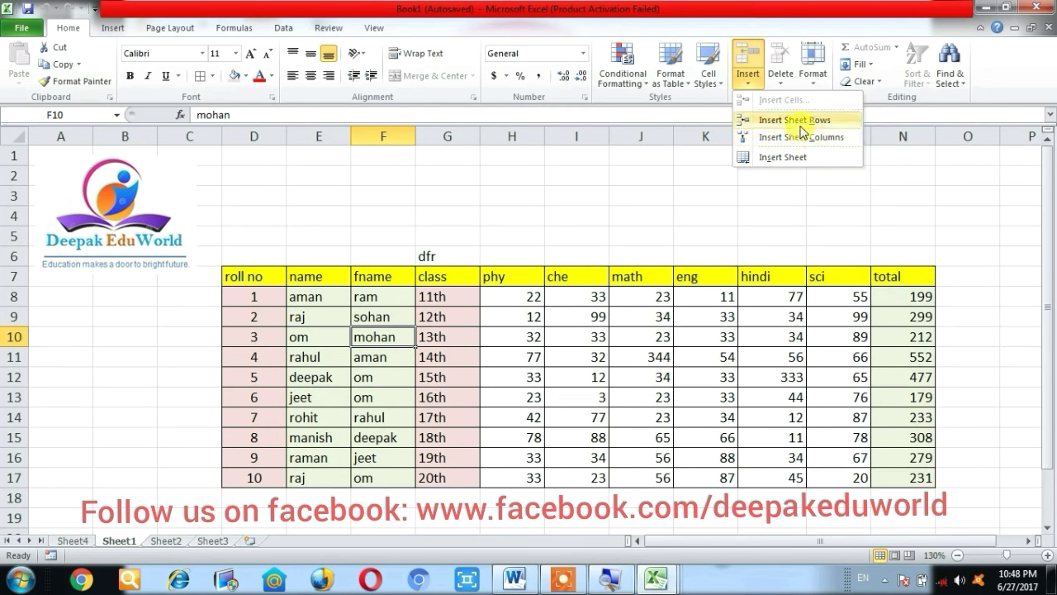
- Insert a blank column before fname and set roll no 5's math mark in K12 to 3434
{"action": "left_click", "coordinate": [798, 137]}
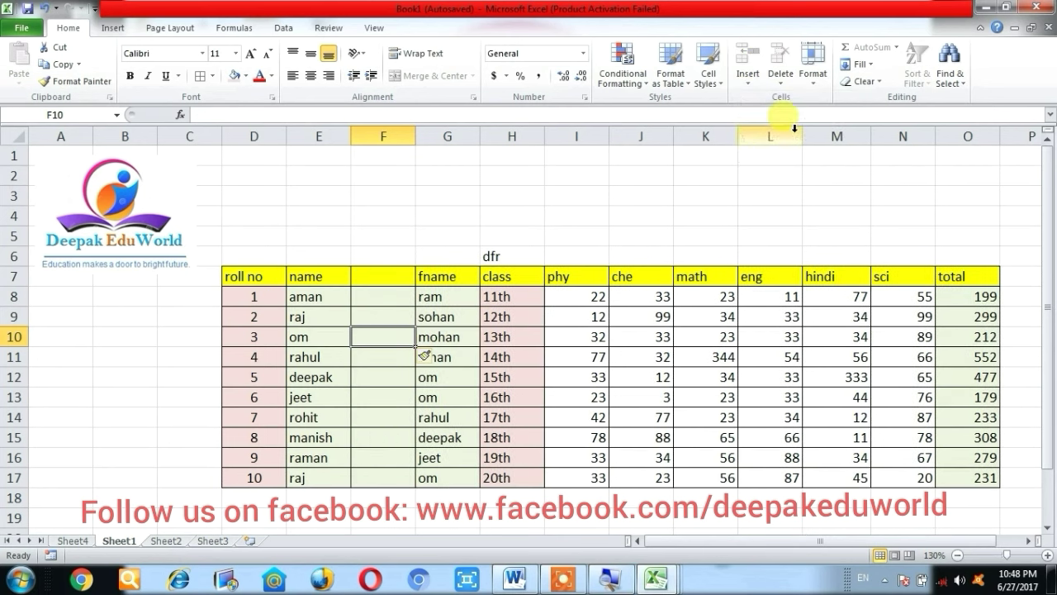
{"action": "left_click", "coordinate": [453, 338]}
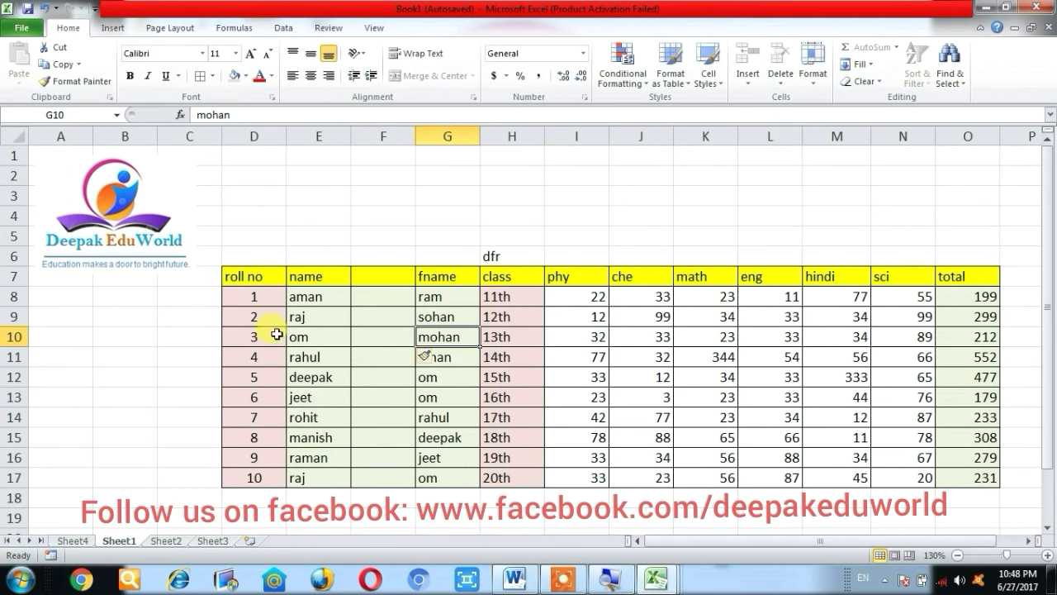
{"action": "left_click", "coordinate": [690, 340]}
{"action": "left_click_drag", "start_coordinate": [691, 340], "coordinate": [805, 413]}
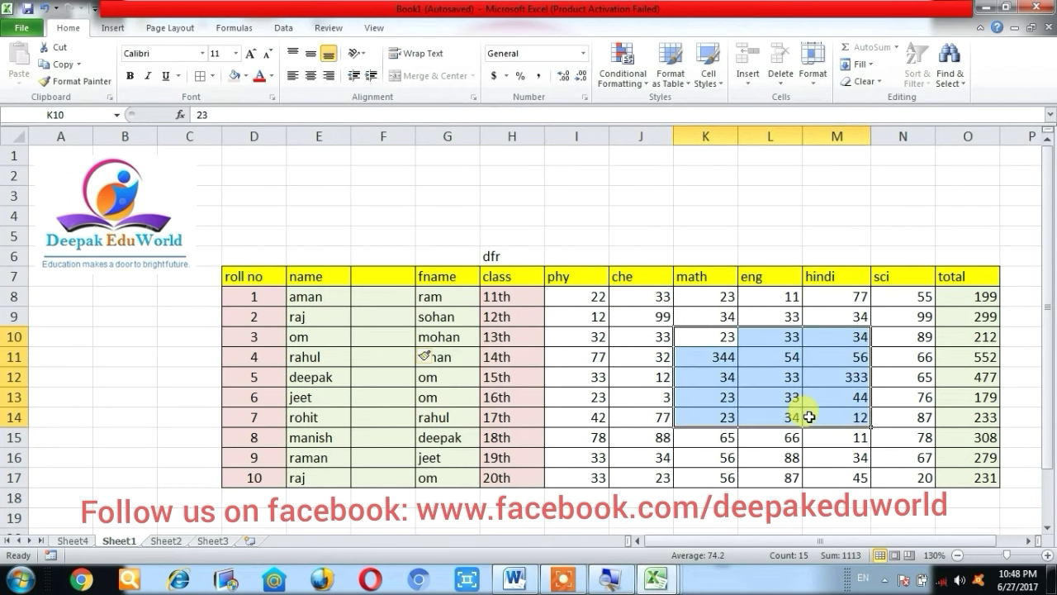
{"action": "left_click", "coordinate": [715, 372]}
{"action": "type", "text": "3434"}
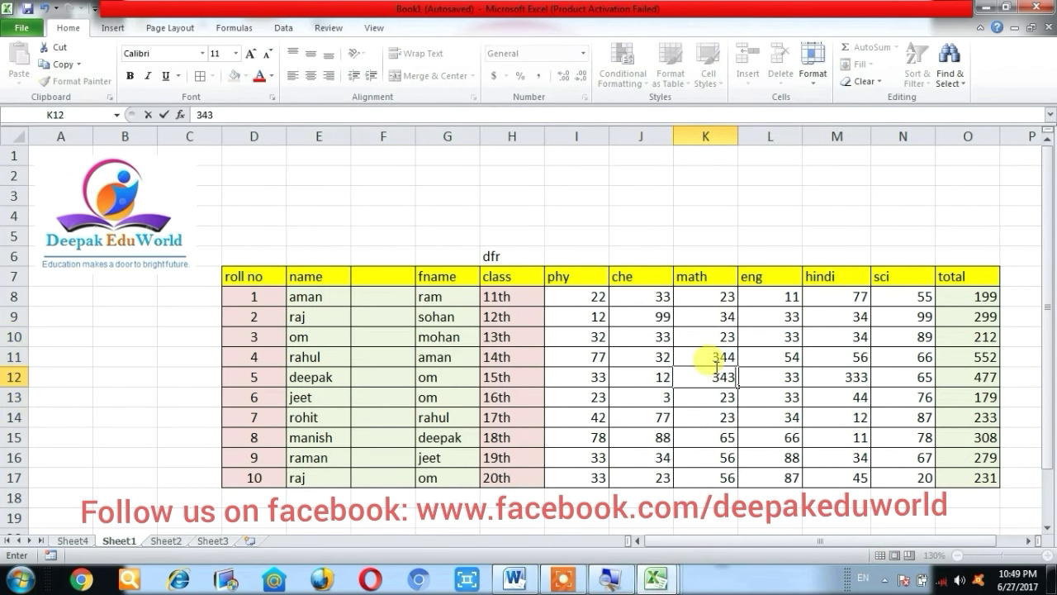
{"action": "left_click", "coordinate": [442, 355]}
- Try editing two locked fname cells, dismissing each protection warning
{"action": "double_click", "coordinate": [455, 355]}
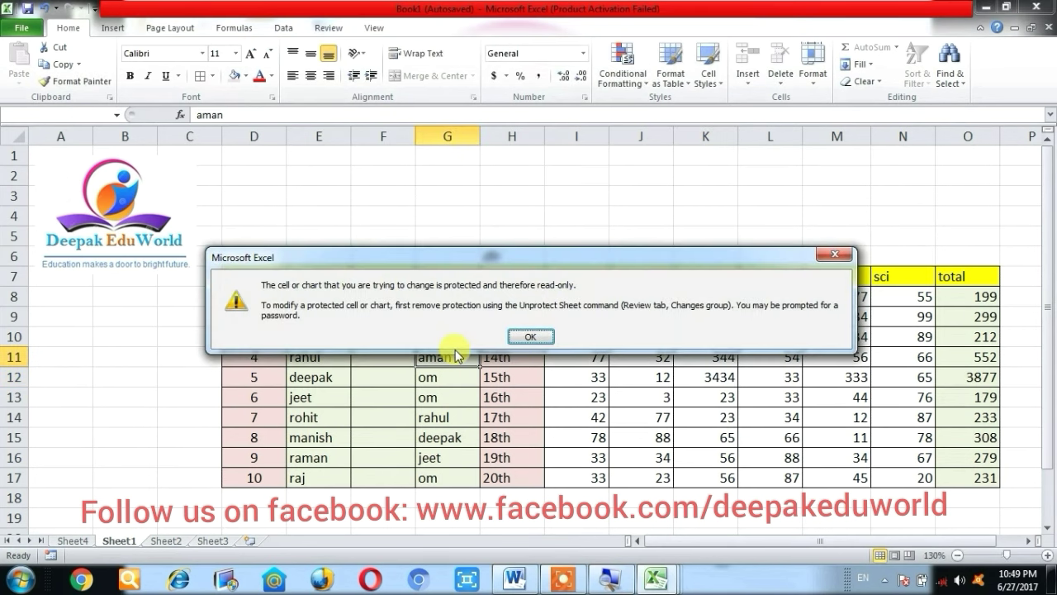
{"action": "left_click", "coordinate": [526, 339]}
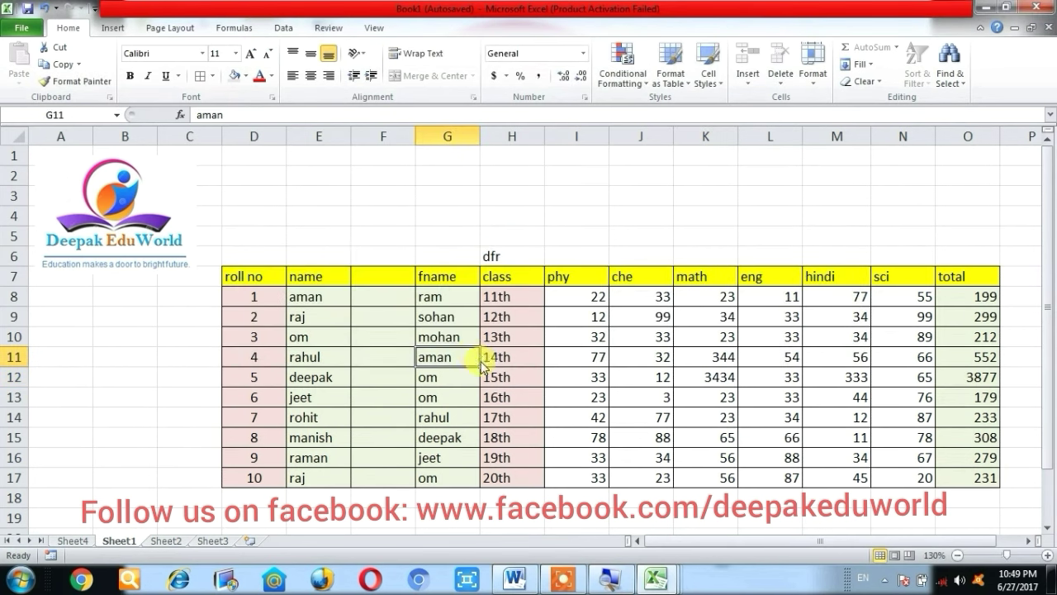
{"action": "double_click", "coordinate": [455, 397]}
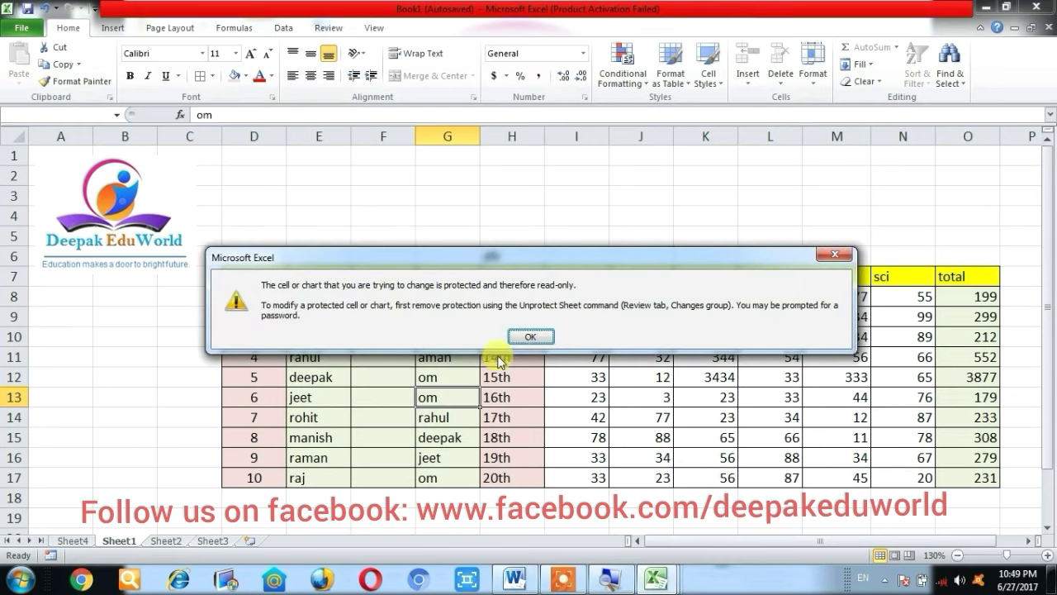
{"action": "left_click", "coordinate": [524, 335]}
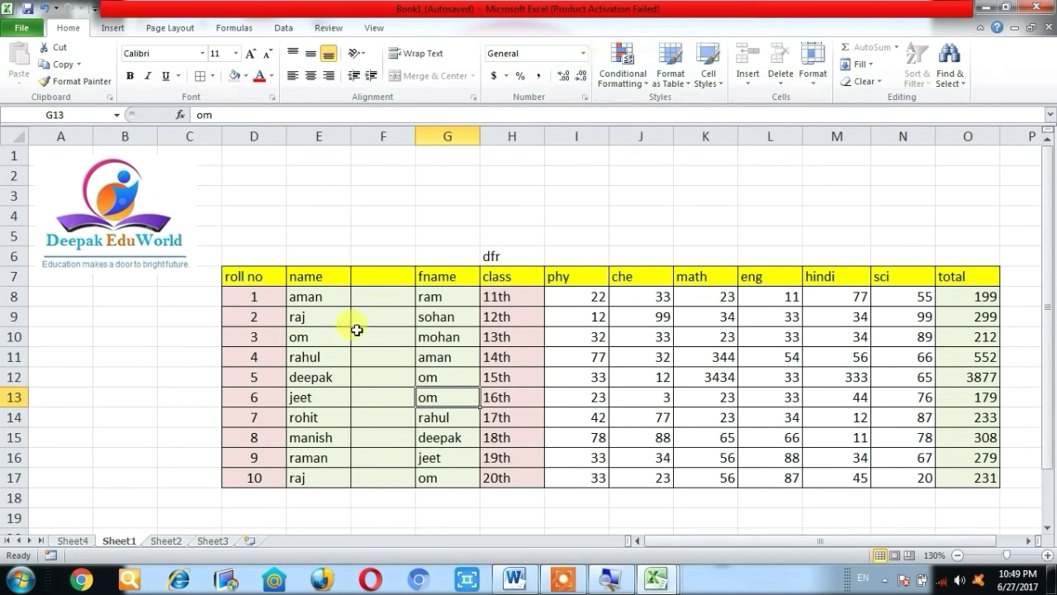
- Apply Accounting format to roll numbers D8:D17 and confirm a roll number cell stays locked
{"action": "left_click_drag", "start_coordinate": [271, 297], "coordinate": [265, 474]}
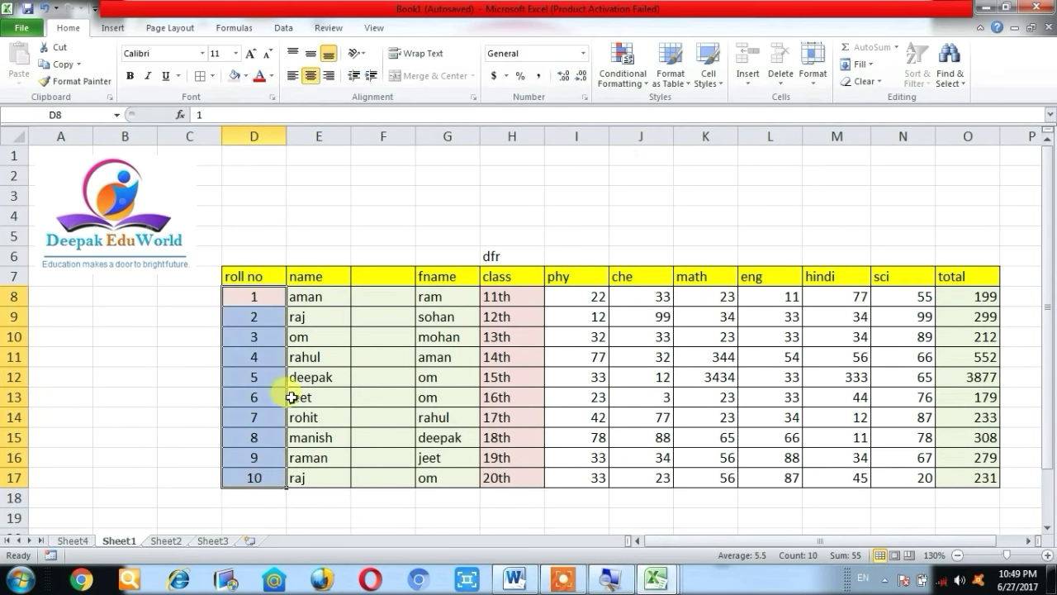
{"action": "left_click", "coordinate": [586, 54]}
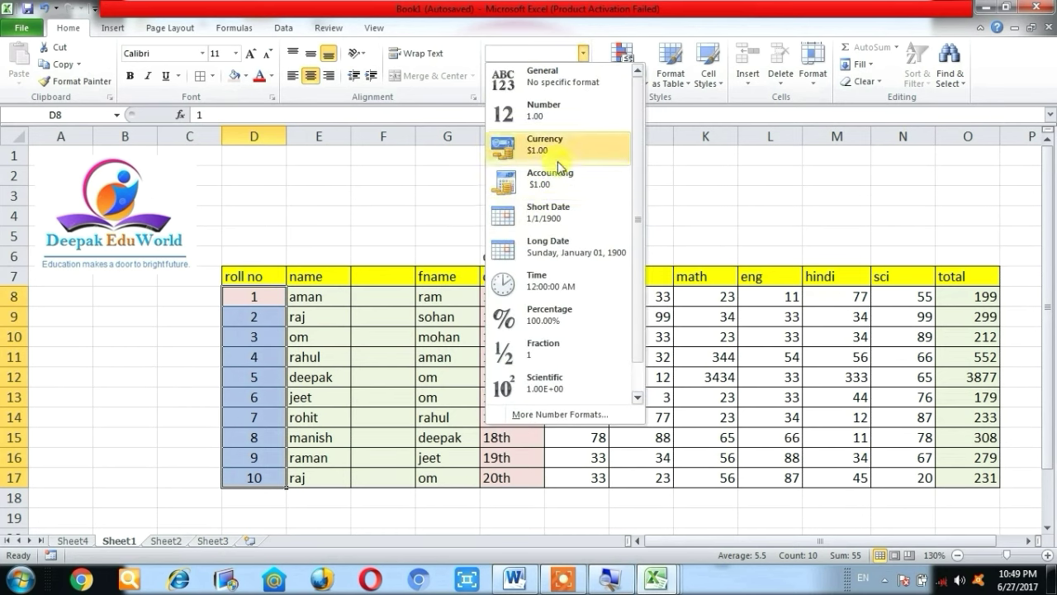
{"action": "left_click", "coordinate": [551, 185]}
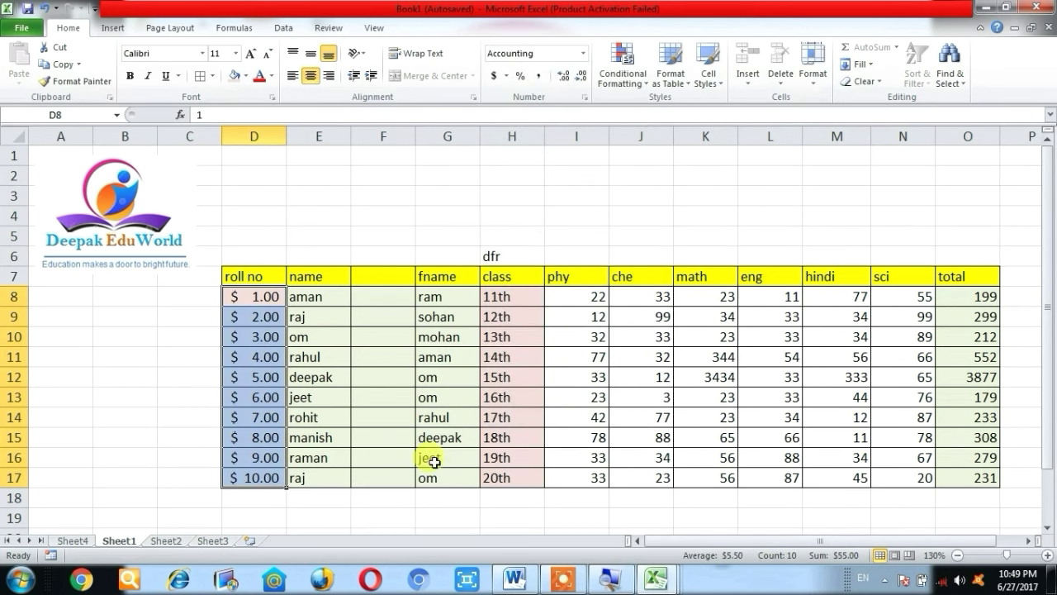
{"action": "double_click", "coordinate": [261, 398]}
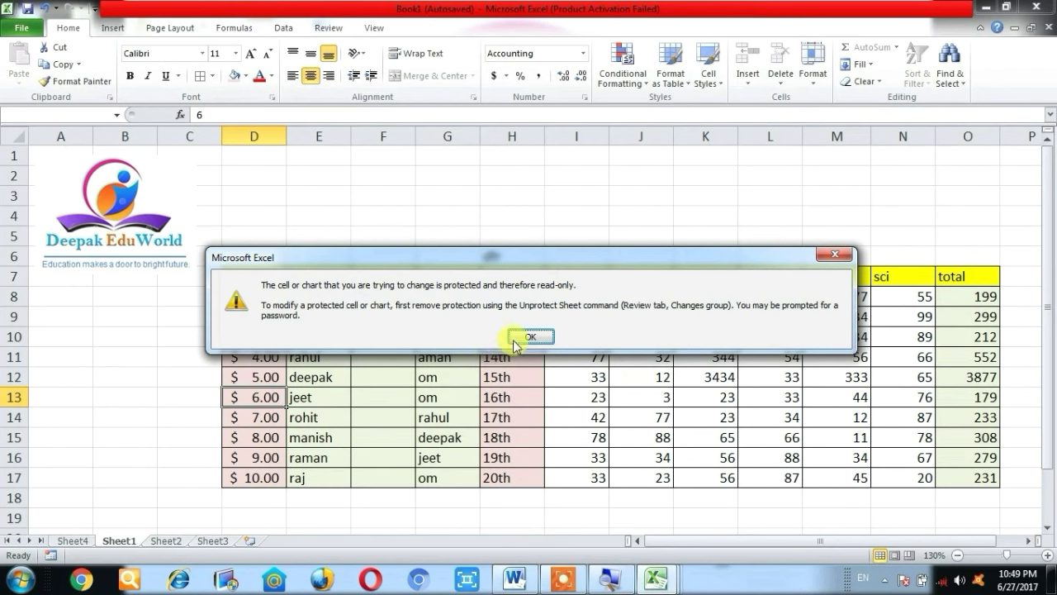
{"action": "left_click", "coordinate": [519, 336]}
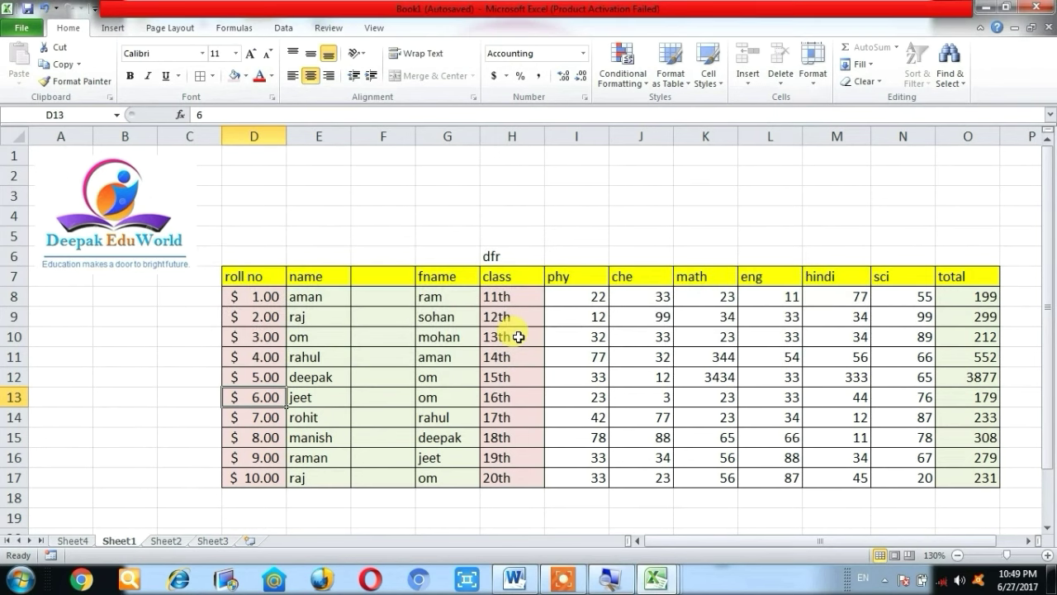
- Overwrite the math mark in K11 with the text 46gryutby
{"action": "left_click", "coordinate": [679, 363]}
{"action": "type", "text": "46gryutbyi"}
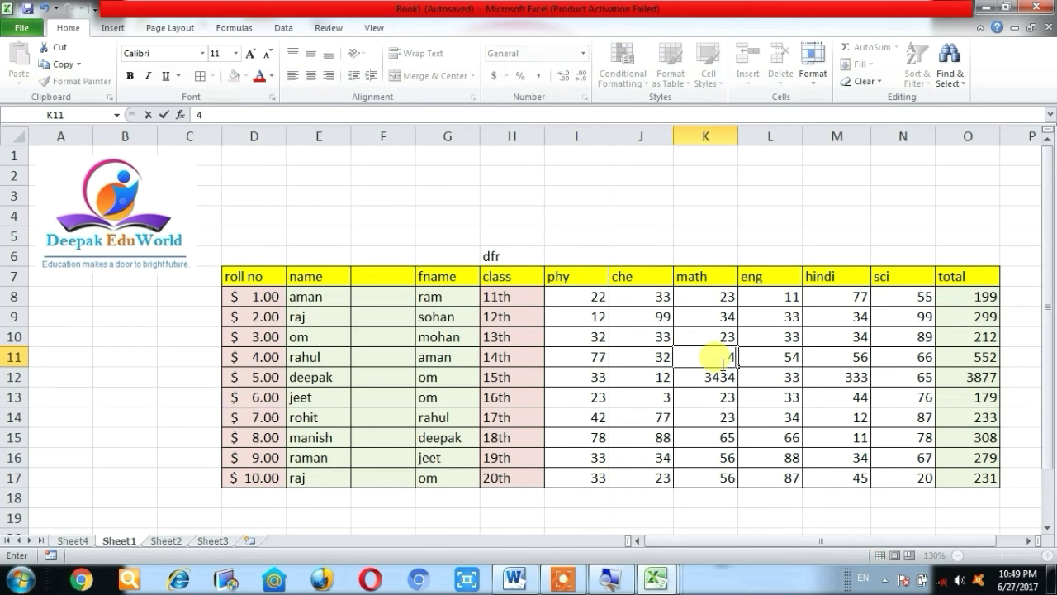
{"action": "left_click", "coordinate": [799, 371]}
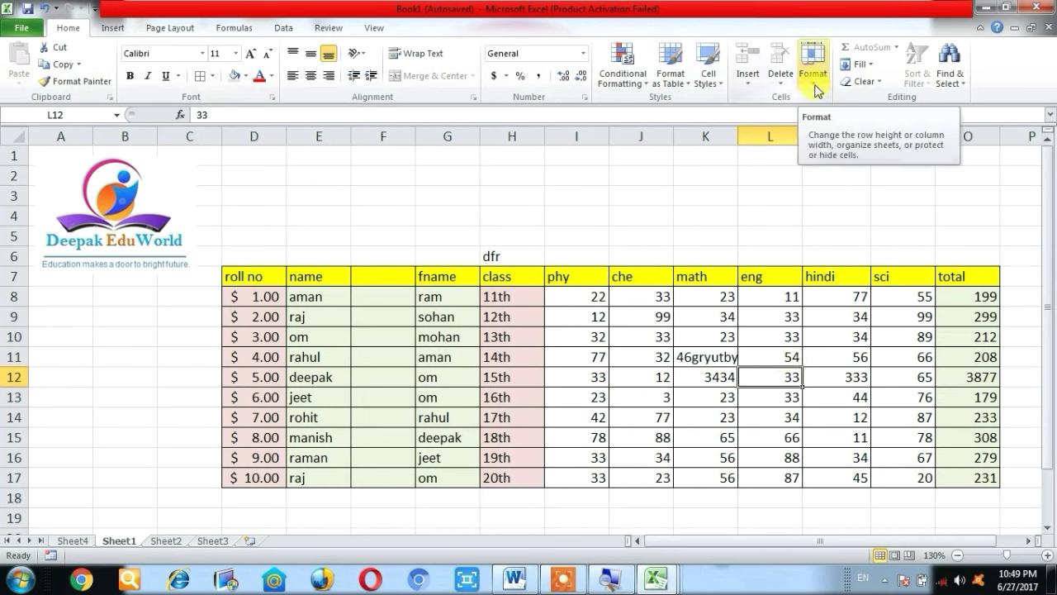
- Unprotect Sheet1 from Home > Format by entering the sheet password, then select a cell in the blank column
{"action": "left_click", "coordinate": [815, 91]}
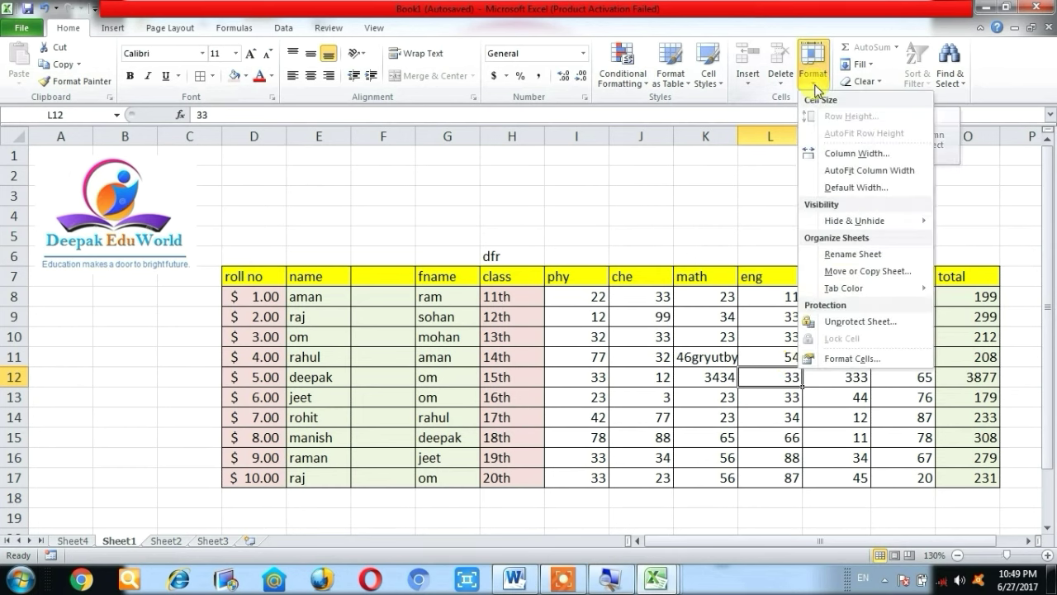
{"action": "left_click", "coordinate": [845, 322]}
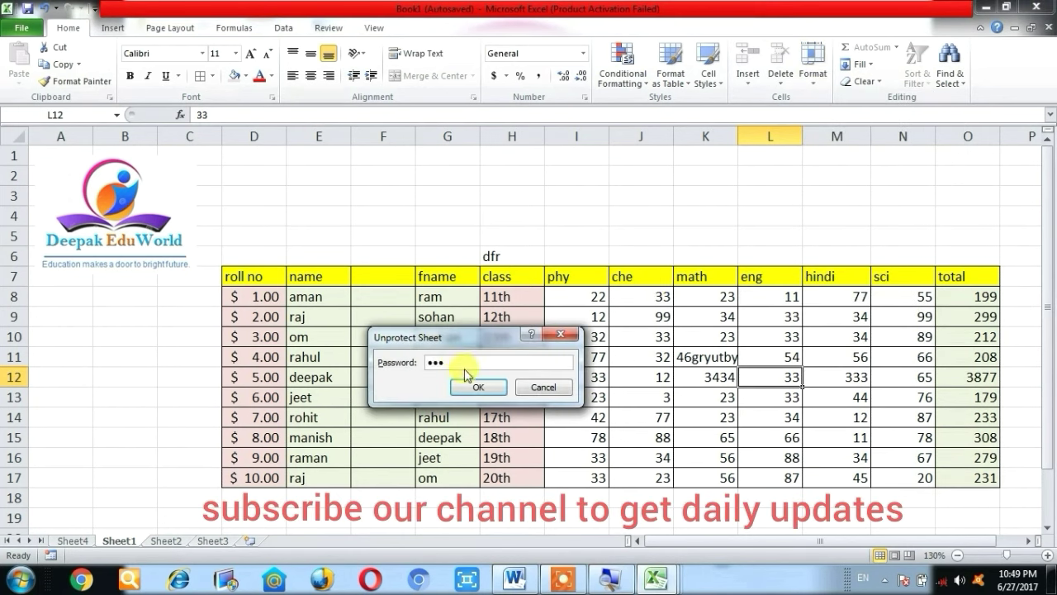
{"action": "left_click", "coordinate": [471, 386]}
{"action": "left_click", "coordinate": [395, 338]}
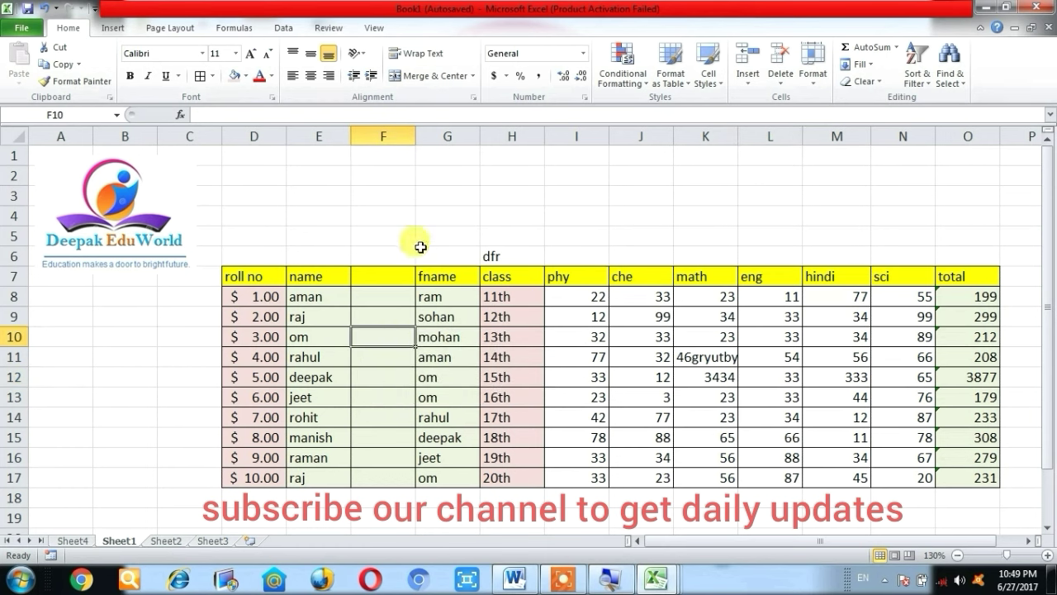